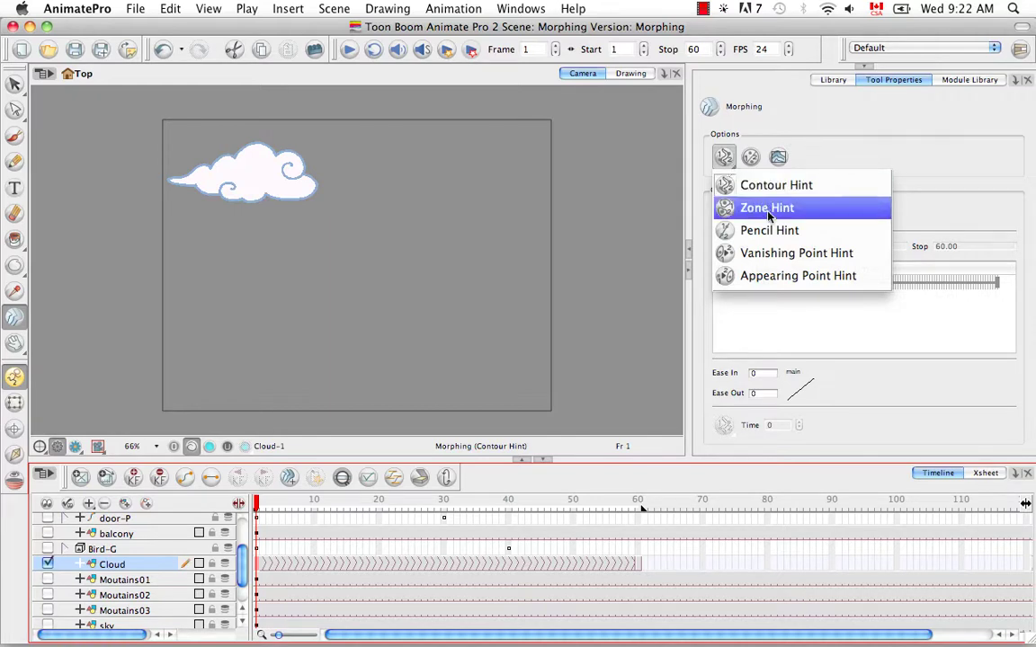
Step: Play back the cloud's morphing animation through frame 60
left_click(578, 423)
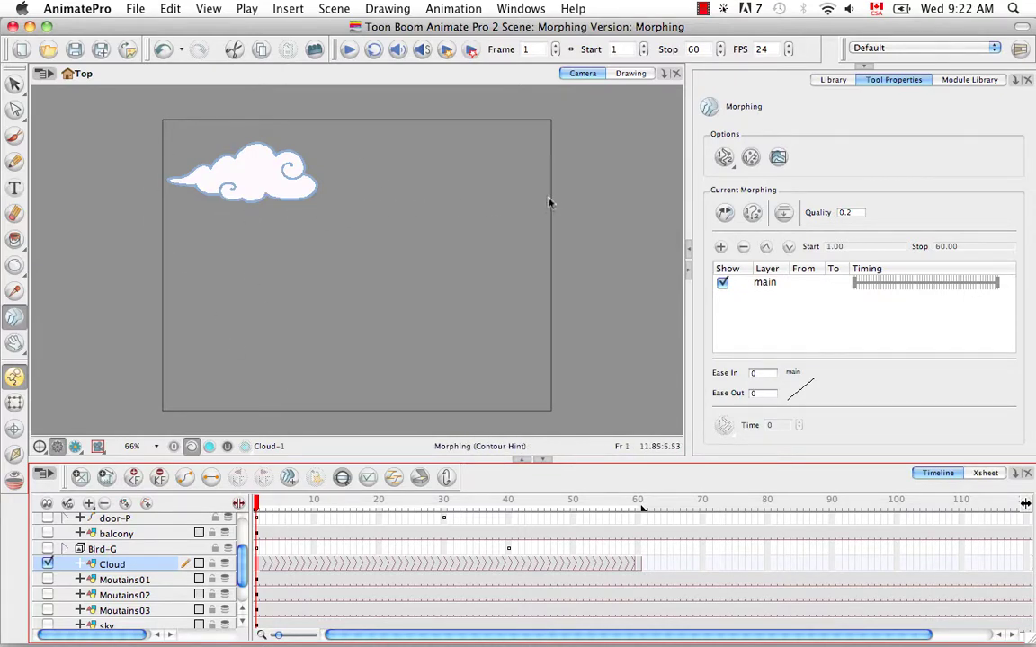
left_click(349, 49)
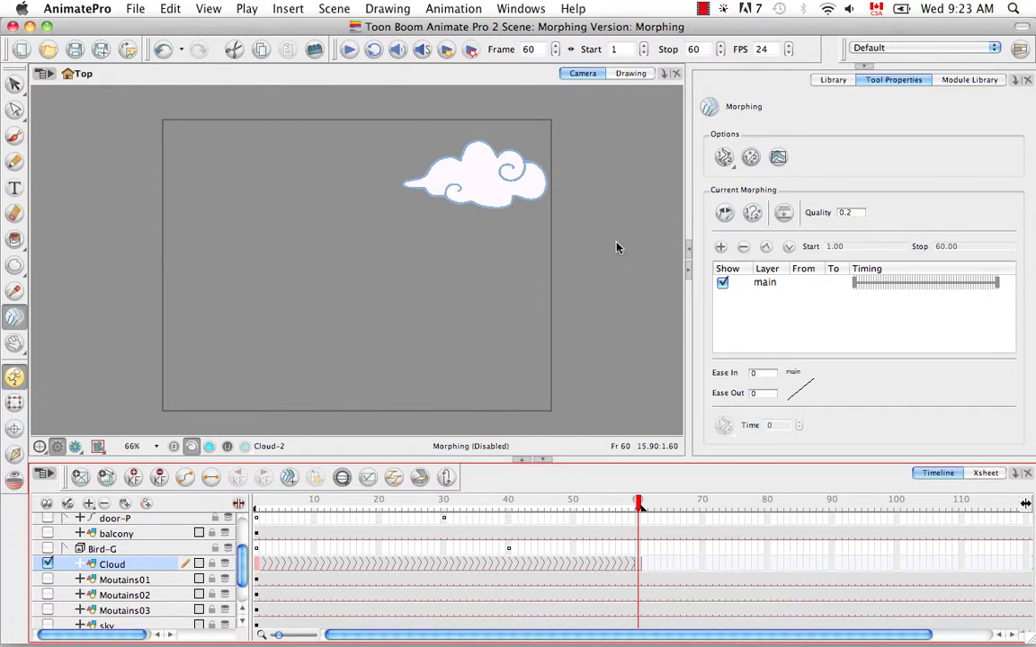
left_click(728, 163)
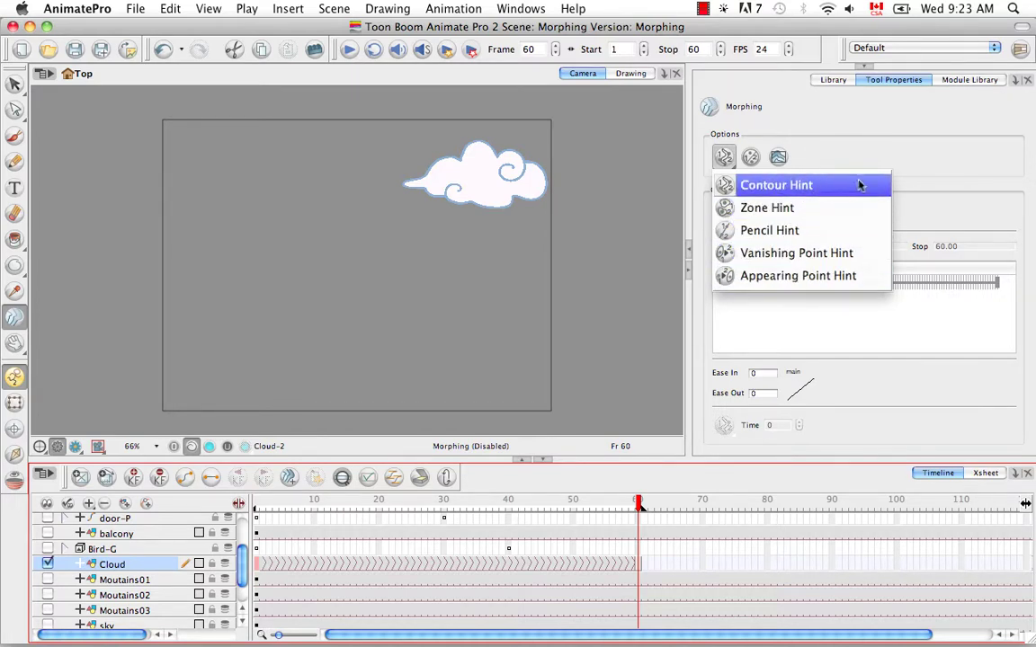
left_click(903, 173)
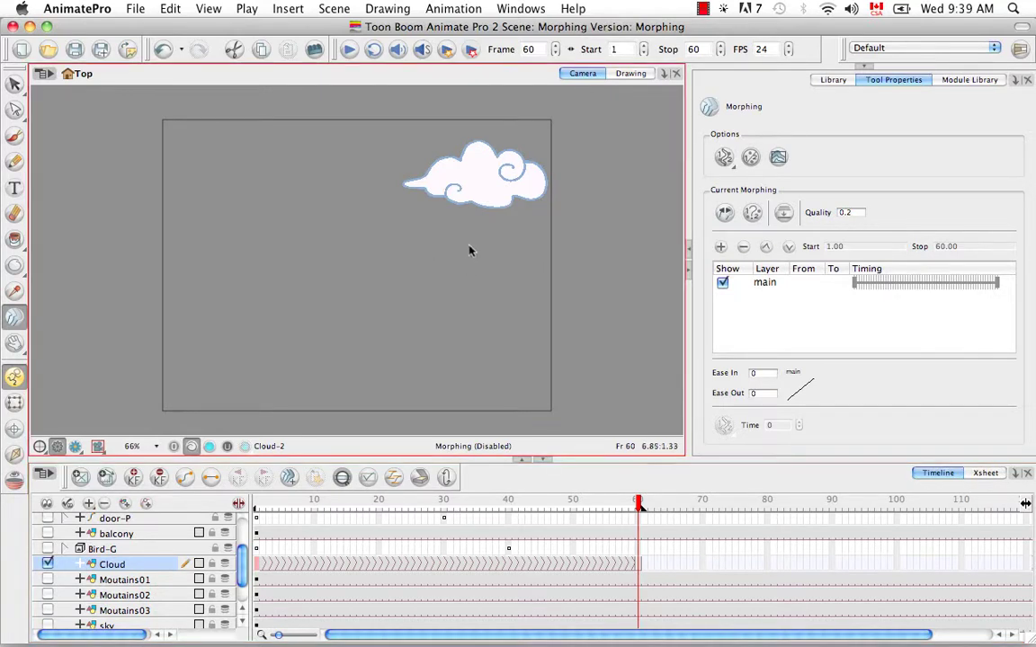
Step: Return to frame 1 and generate automatic morphing hints along the cloud's outline
left_click(260, 505)
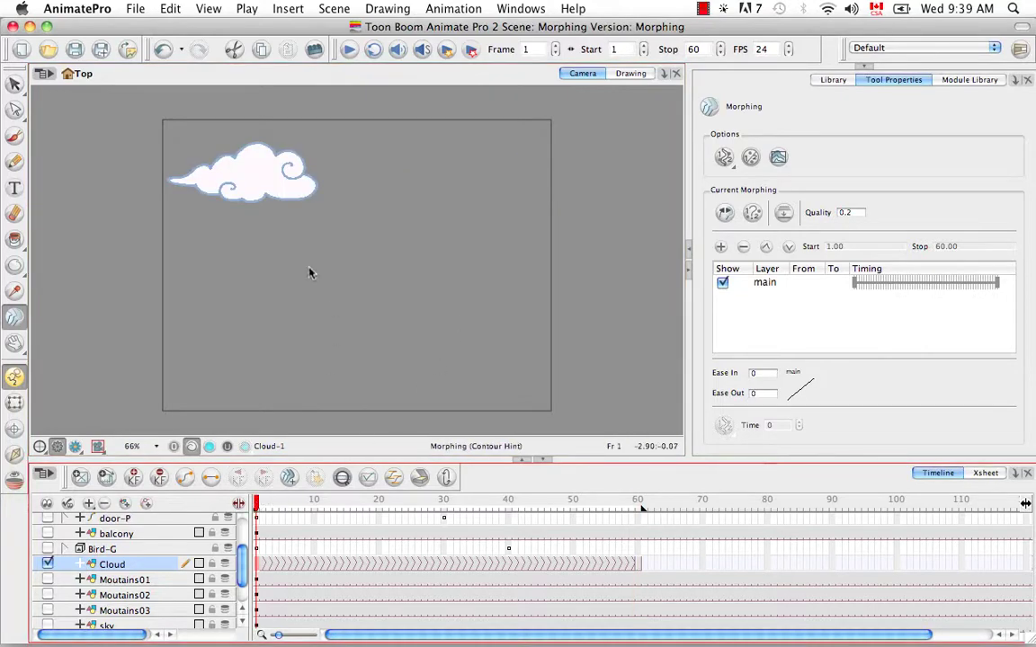
key("super+equal")
key("super+equal")
key("super+equal")
key("super+equal")
key("super+equal")
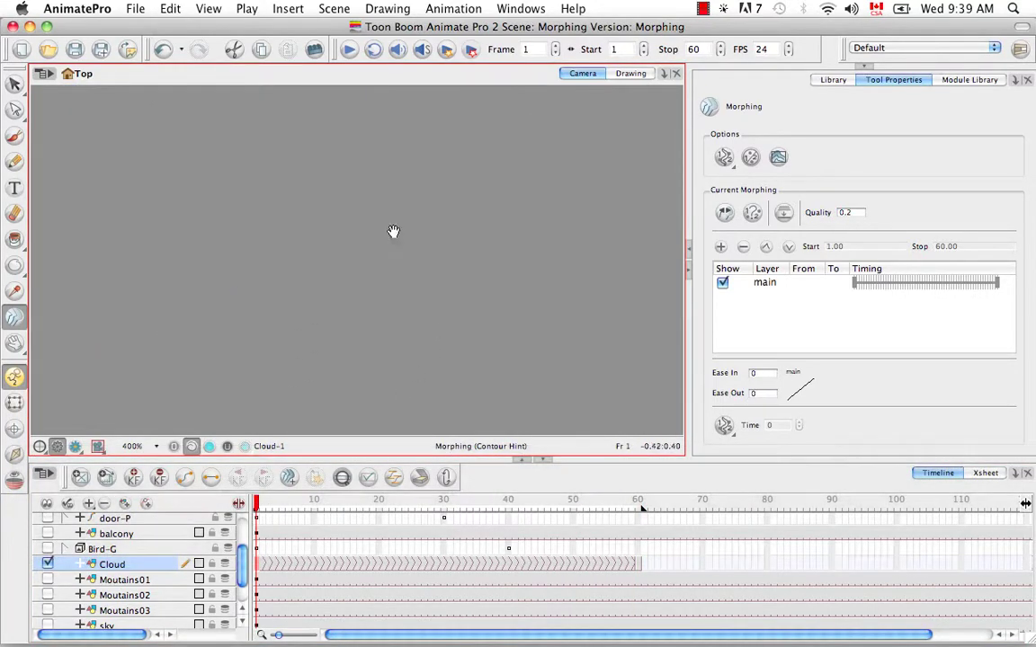
key("space")
left_click_drag(392, 231, 536, 365)
left_click_drag(361, 223, 545, 343)
left_click_drag(410, 262, 504, 261)
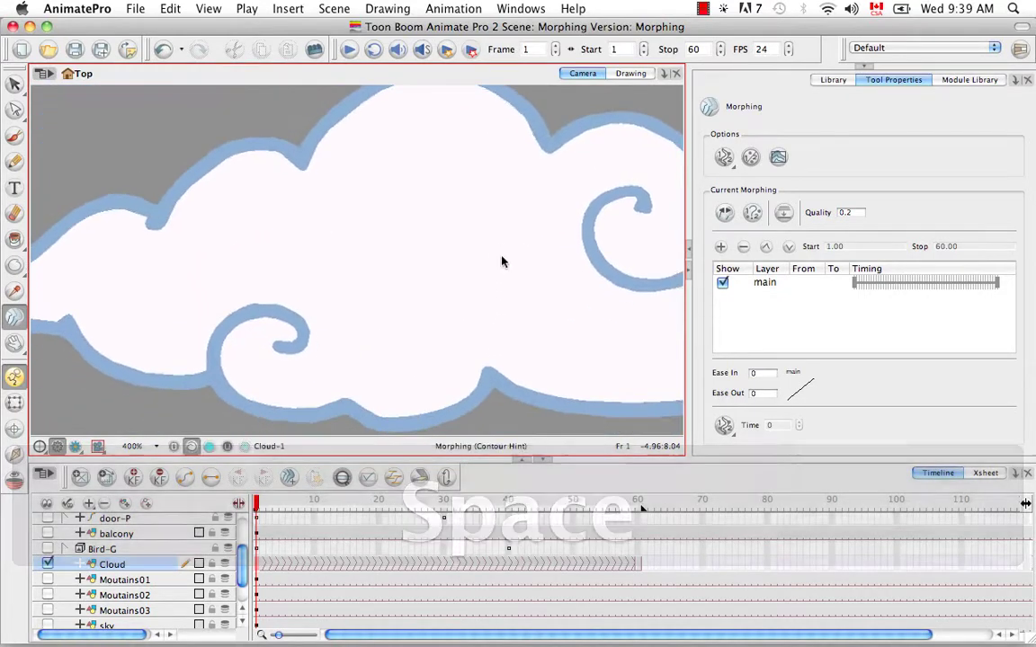
key("super+minus")
key("super+minus")
key("super+minus")
key("super+minus")
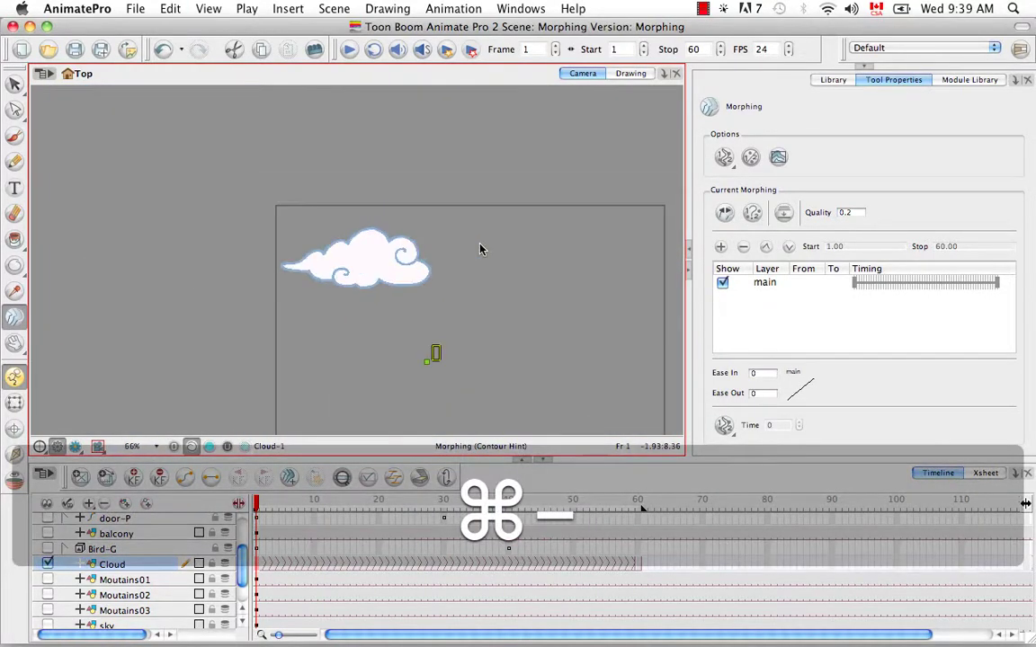
key("super+equal")
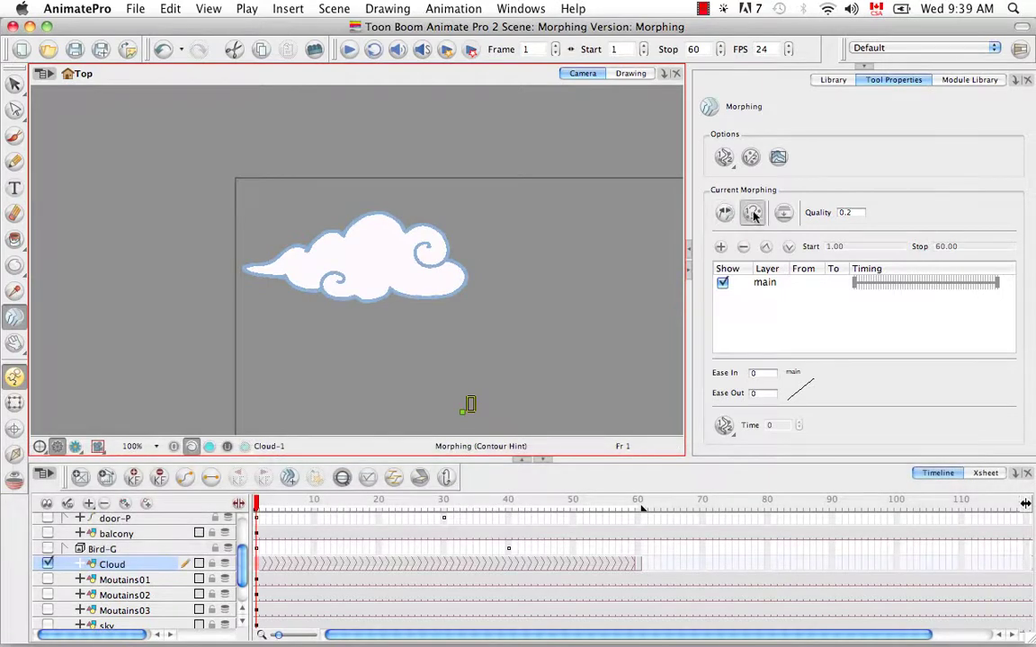
left_click(752, 213)
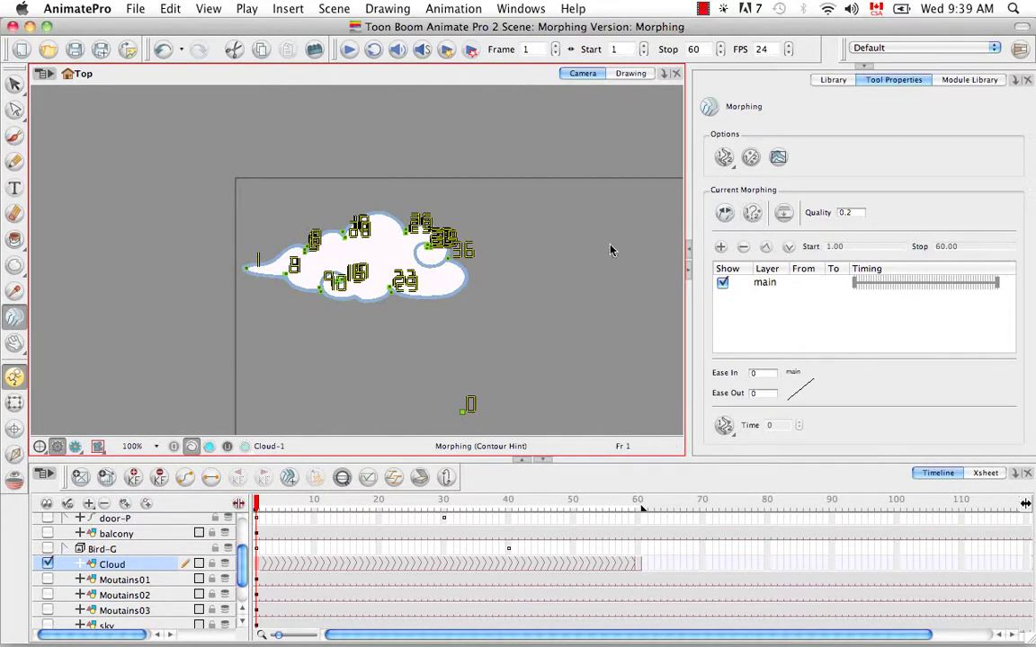
Step: Add a hint in the empty area below the cloud and choose Contour Hint as the hint type
left_click(449, 343)
key("super+equal")
key("super+equal")
key("super+equal")
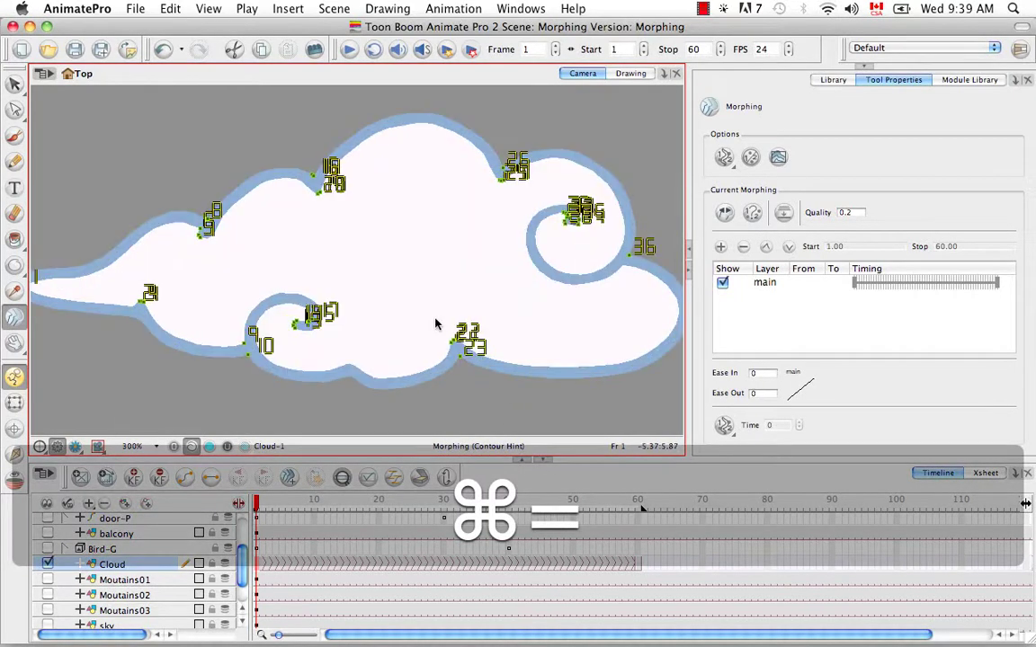
key("super+equal")
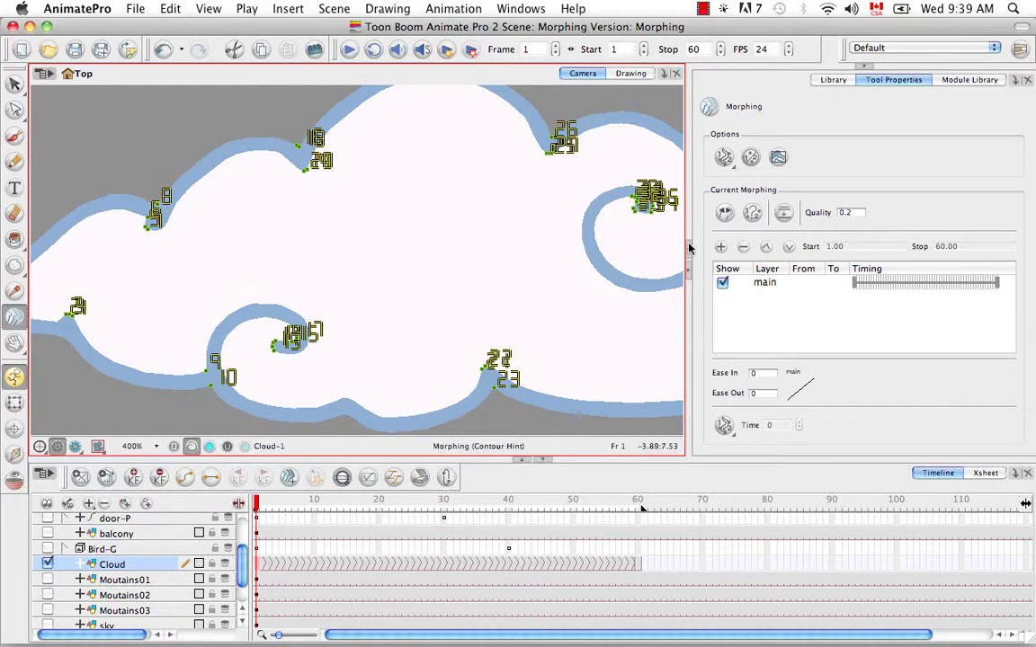
left_click(732, 169)
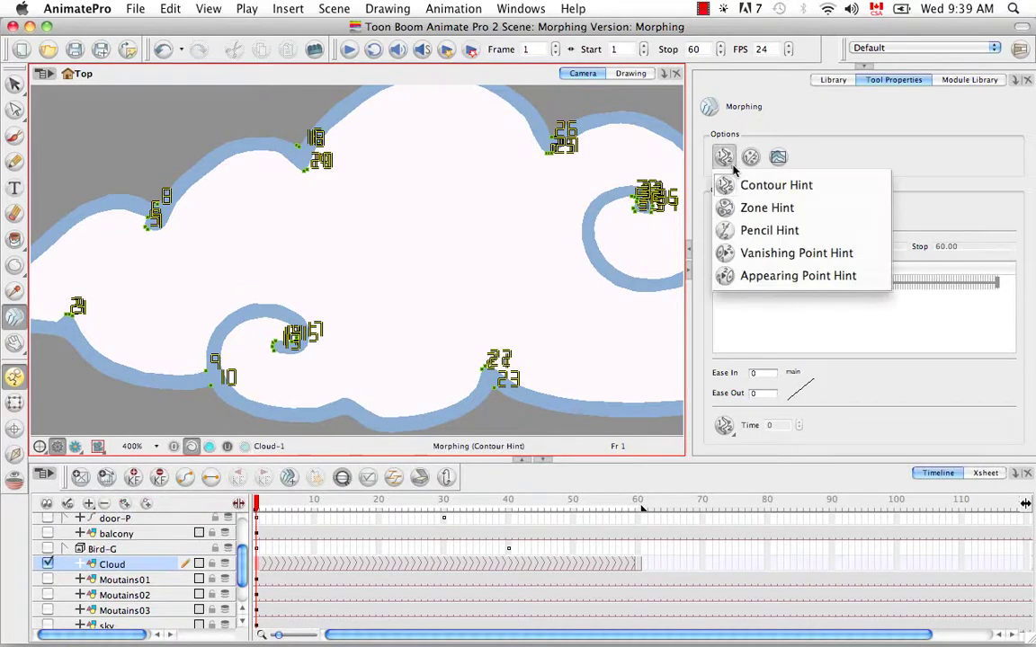
left_click(848, 187)
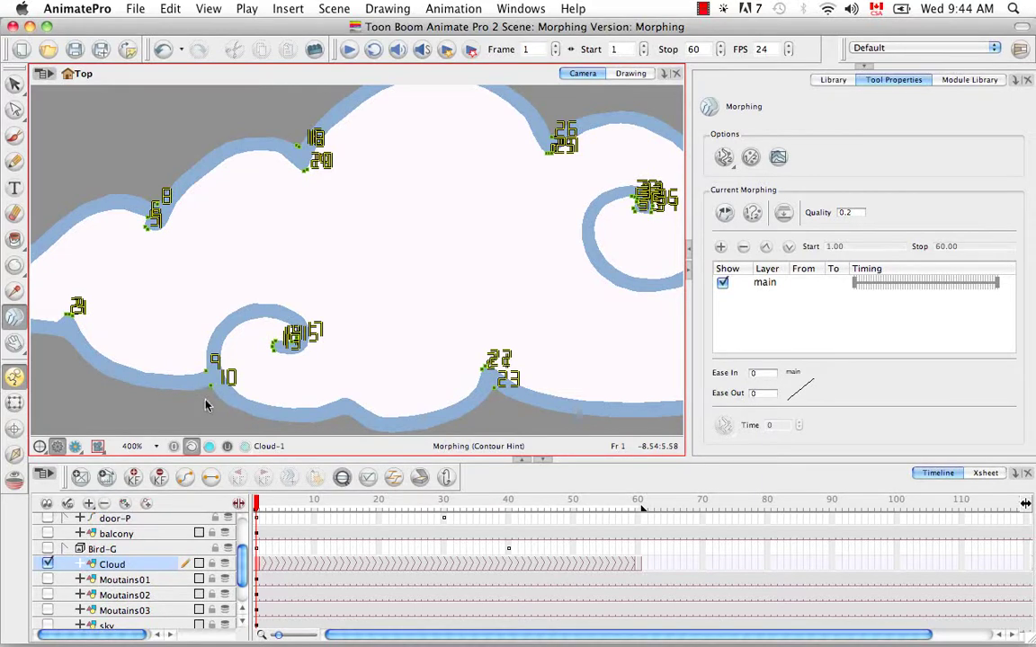
Step: Change the hint type to Zone Hint and add a hint at the cloud's lower edge
left_click(724, 157)
left_click(803, 208)
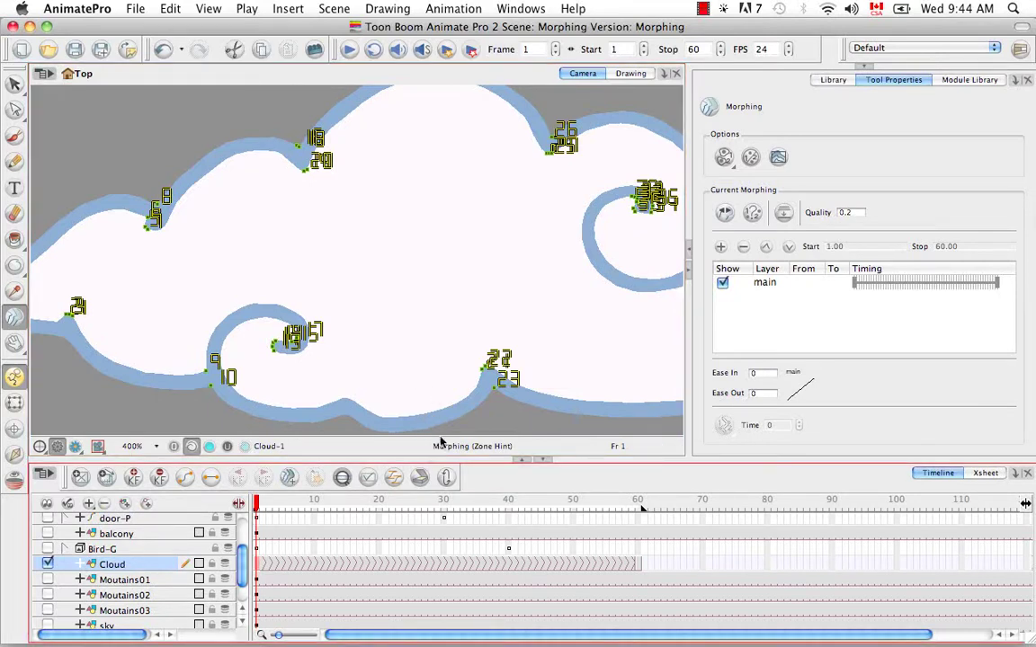
left_click(491, 416)
key("super+minus")
key("super+minus")
key("super+minus")
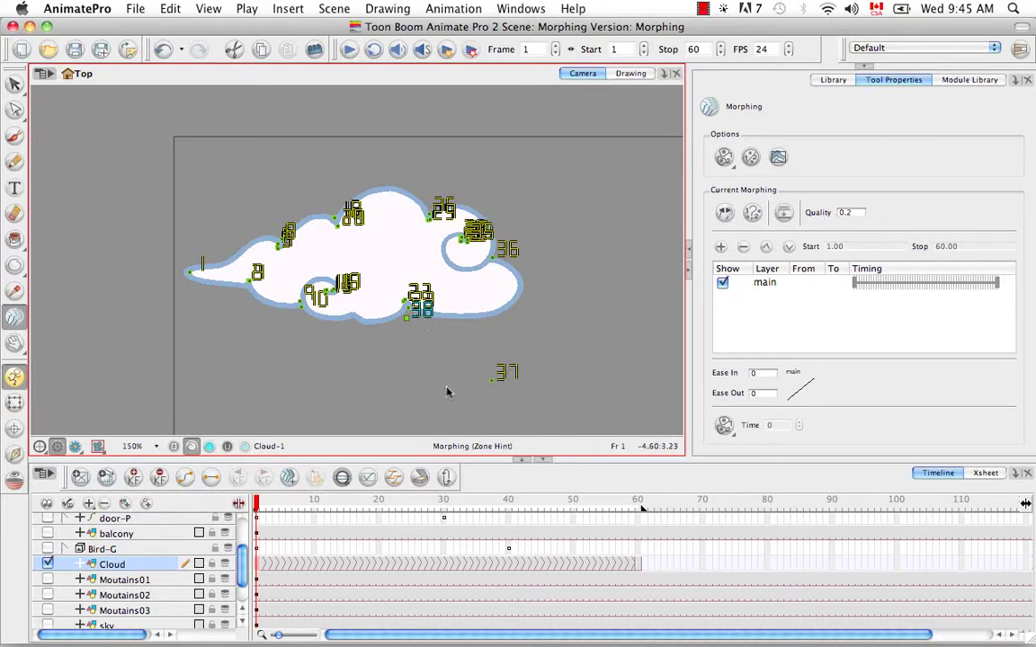
Step: Set the morphing hint type to Pencil Hint and activate the Line drawing tool
left_click(724, 158)
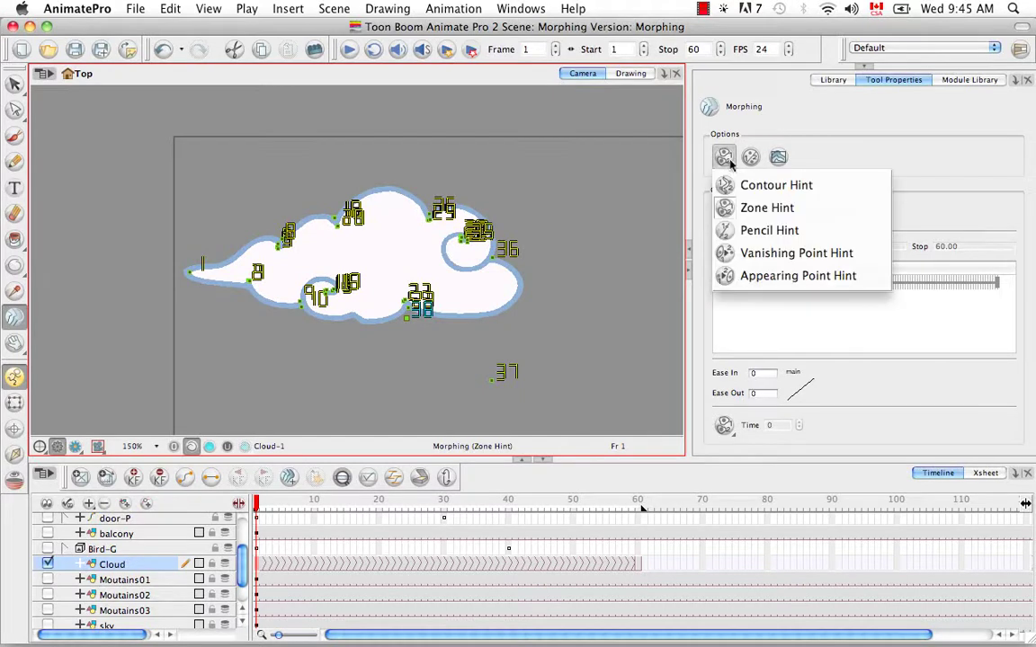
left_click(861, 239)
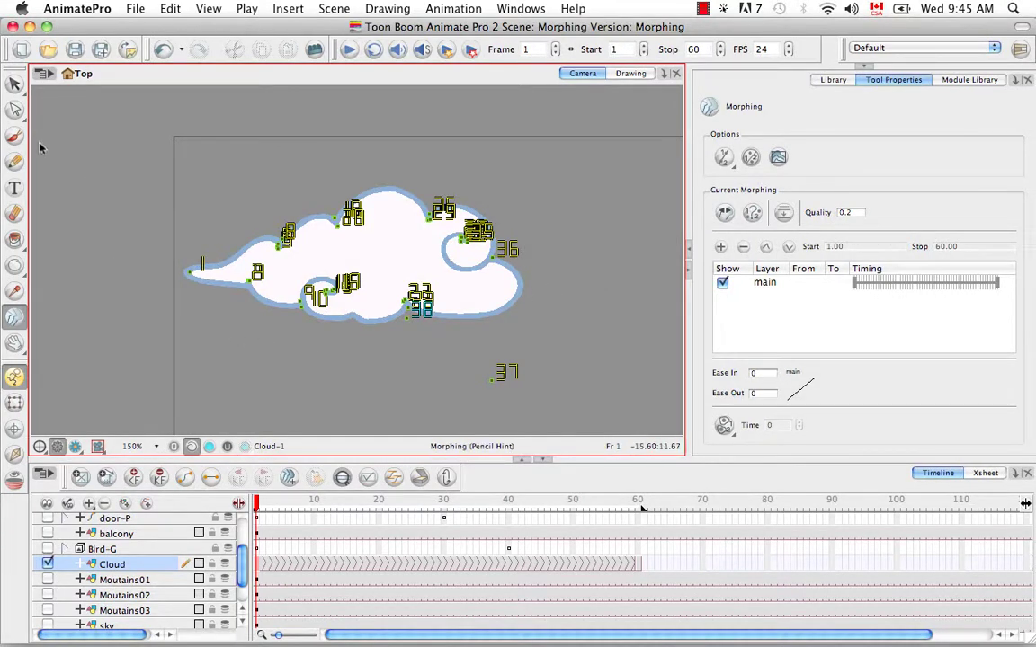
left_click(16, 268)
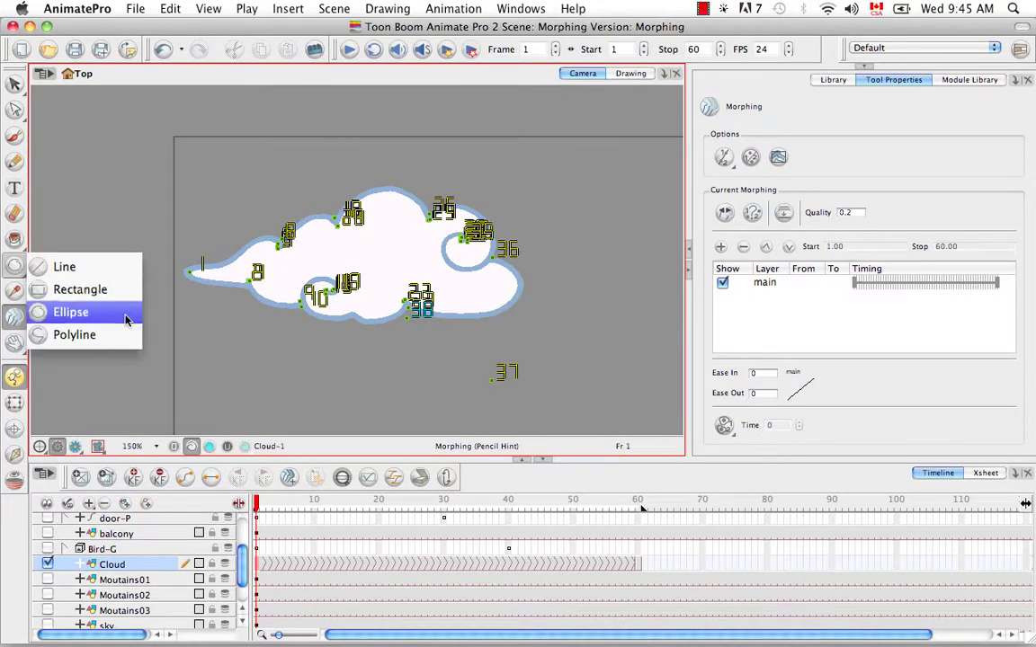
left_click(63, 267)
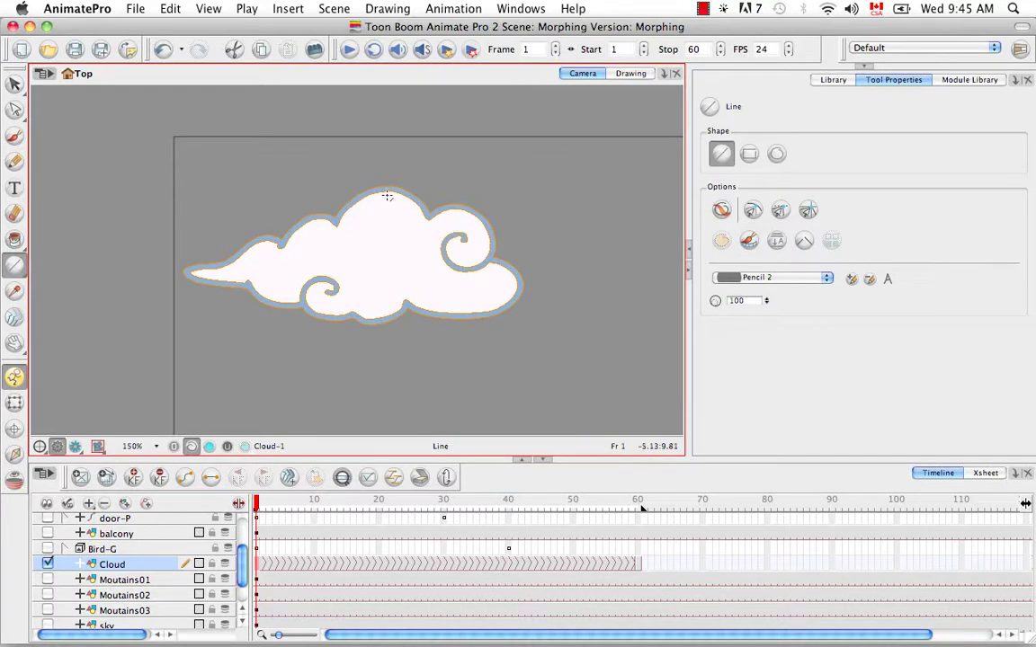
Step: Reactivate the Morphing tool and set its hint type to Vanishing Point Hint
left_click(14, 315)
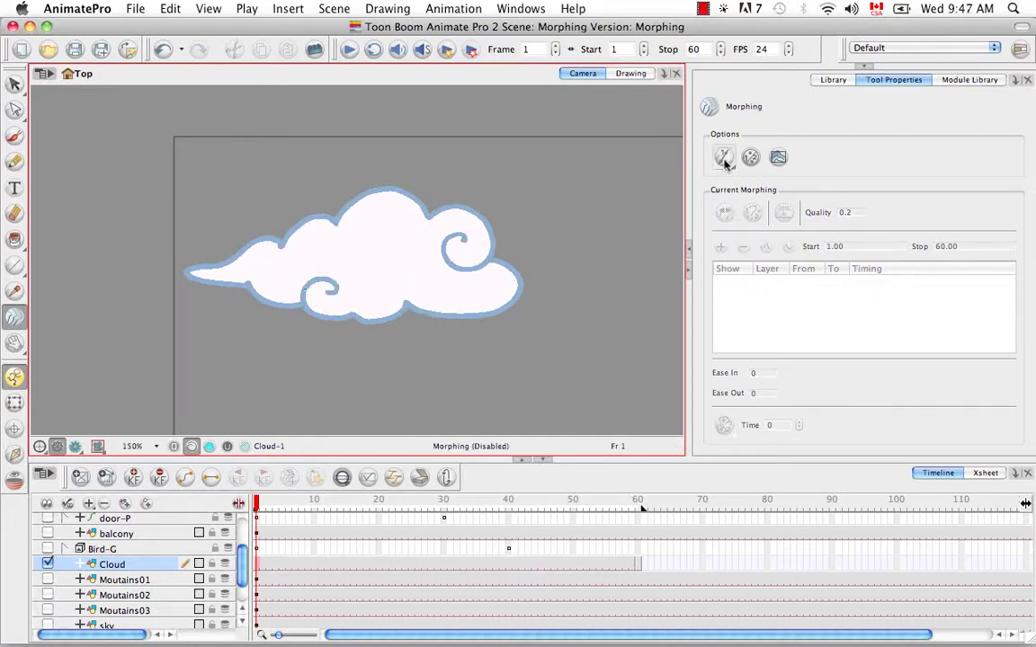
left_click(723, 158)
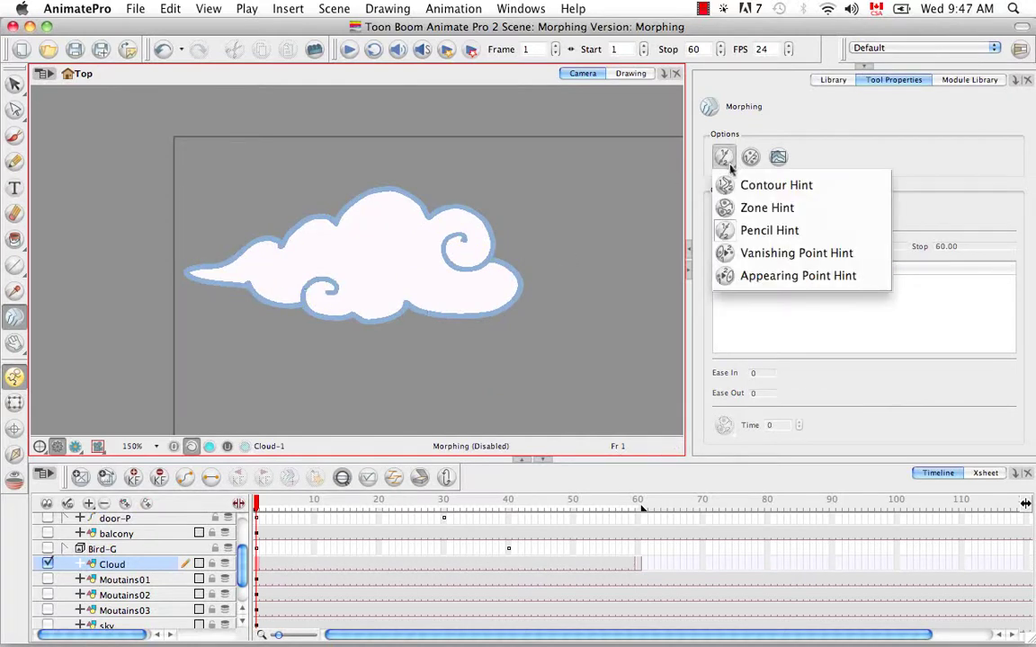
left_click(882, 261)
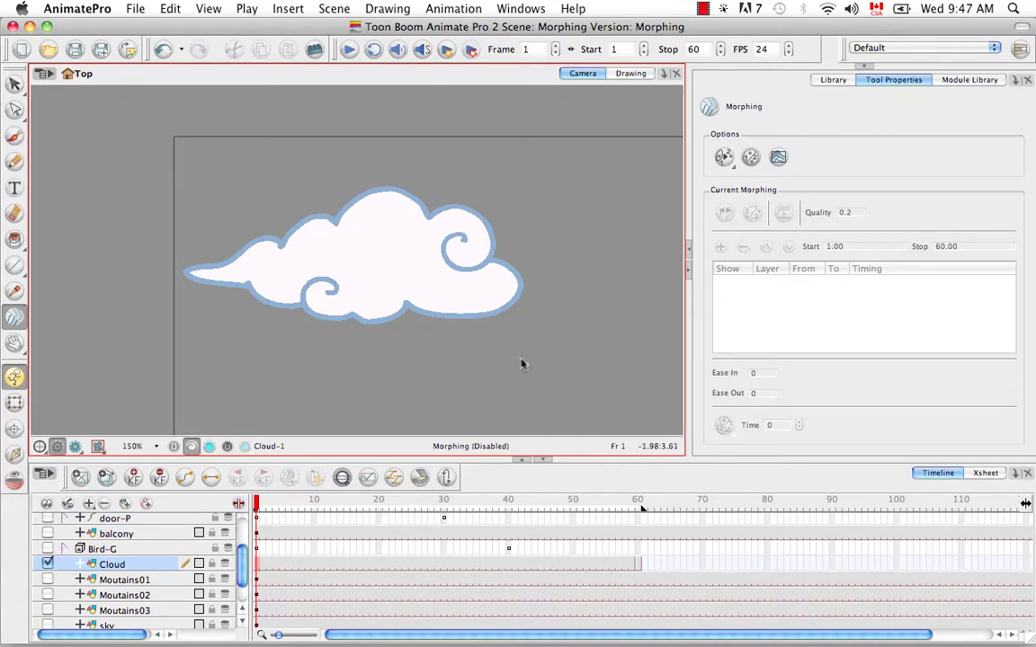
key("shift+m")
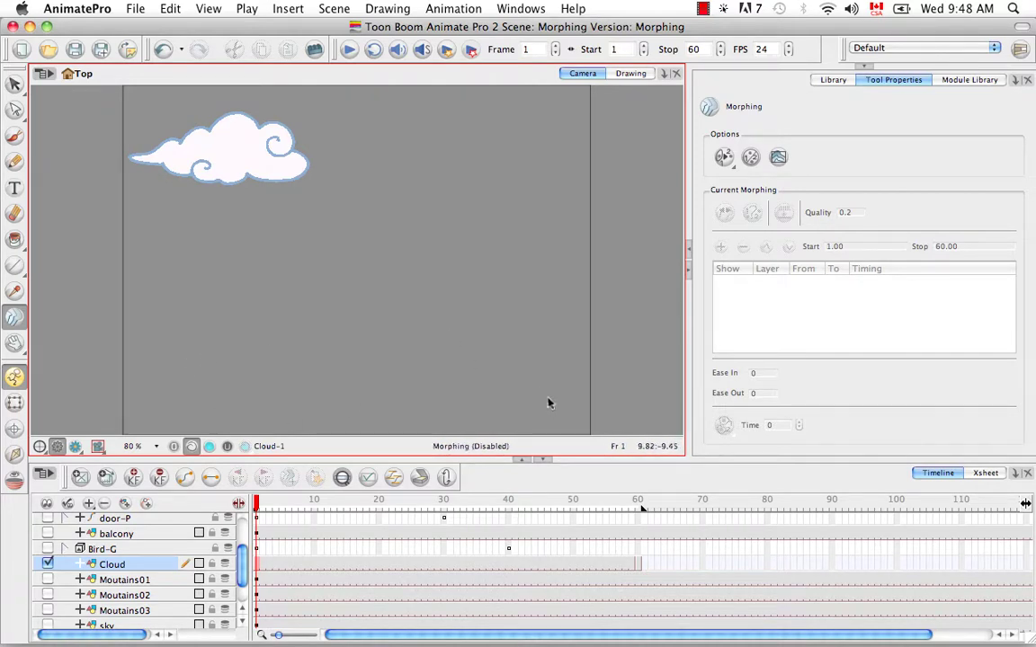
Step: Change the morphing hint type to Appearing Point Hint
left_click(724, 157)
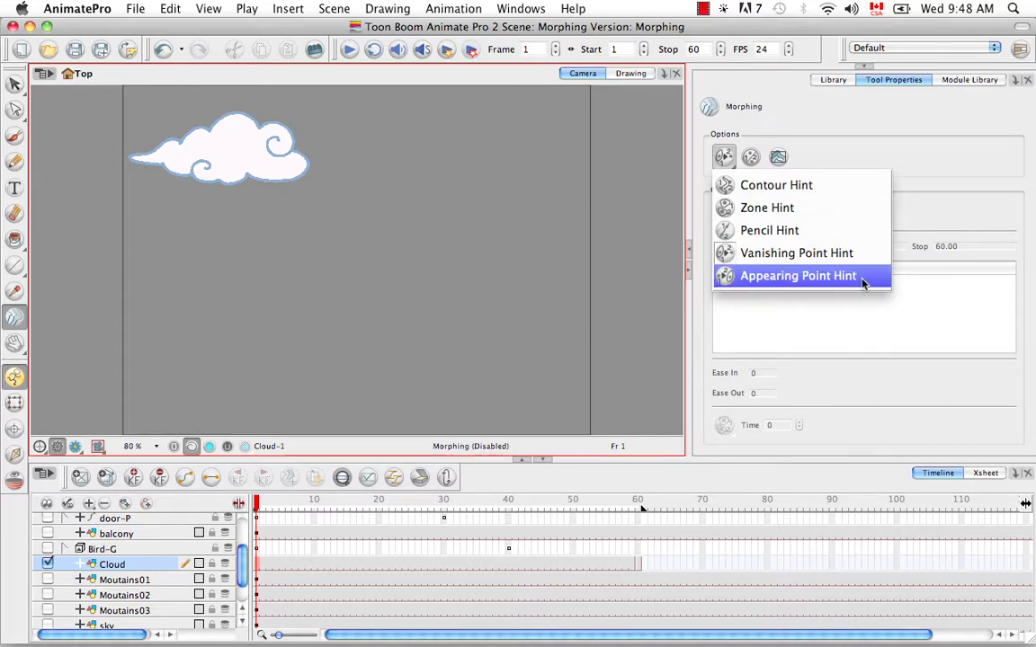
left_click(802, 279)
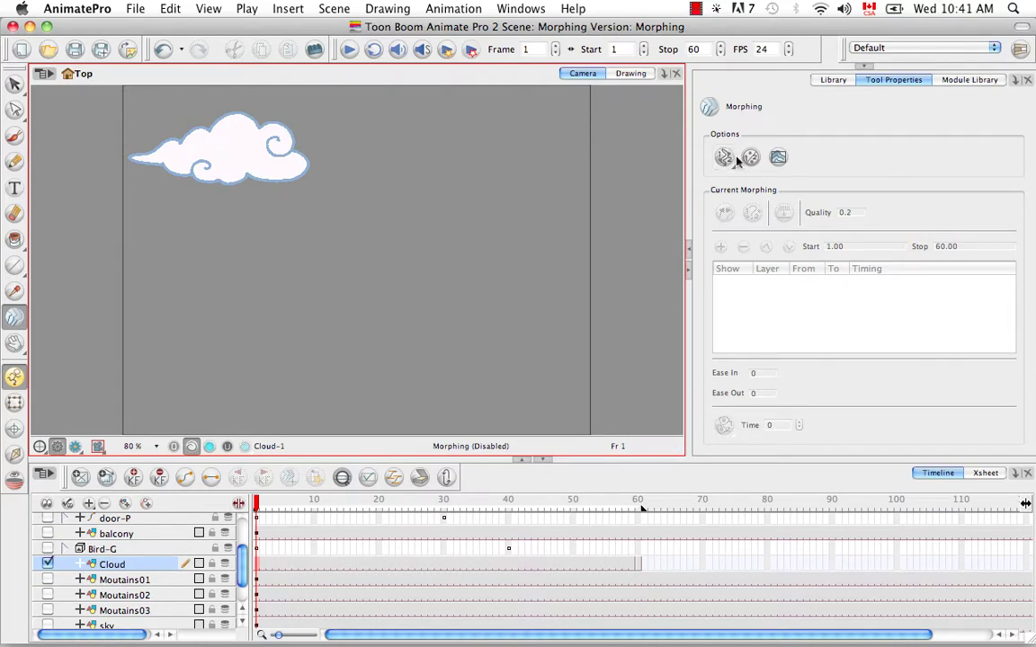
left_click(724, 158)
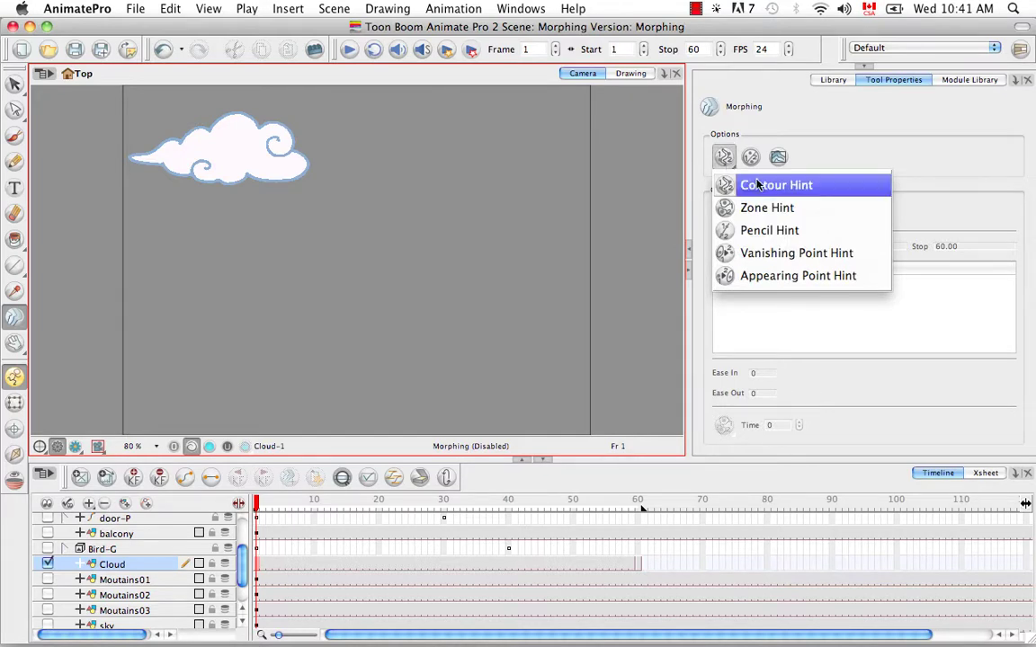
left_click(862, 279)
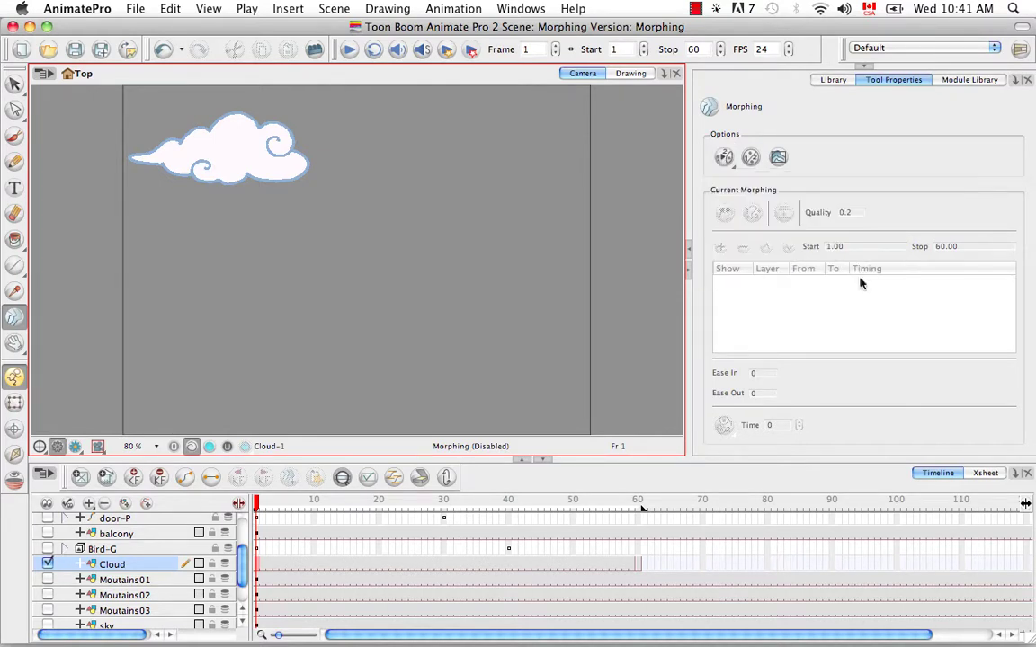
Step: Set the hint type to Contour Hint and create a morphing between the two drawings on the Cloud layer
left_click(730, 162)
left_click(837, 189)
left_click(418, 563)
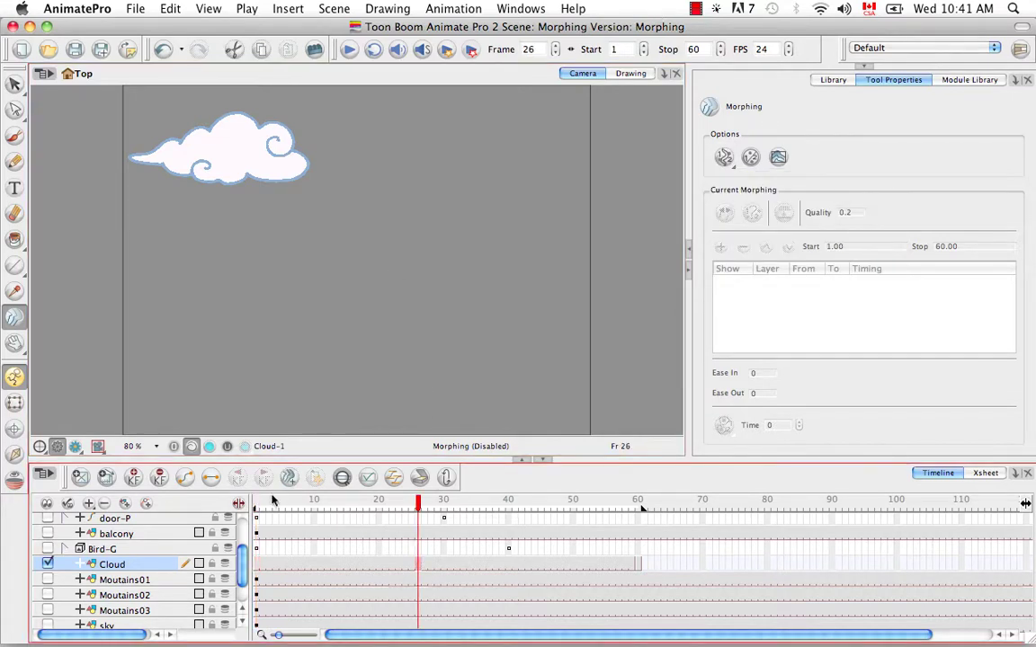
left_click(290, 479)
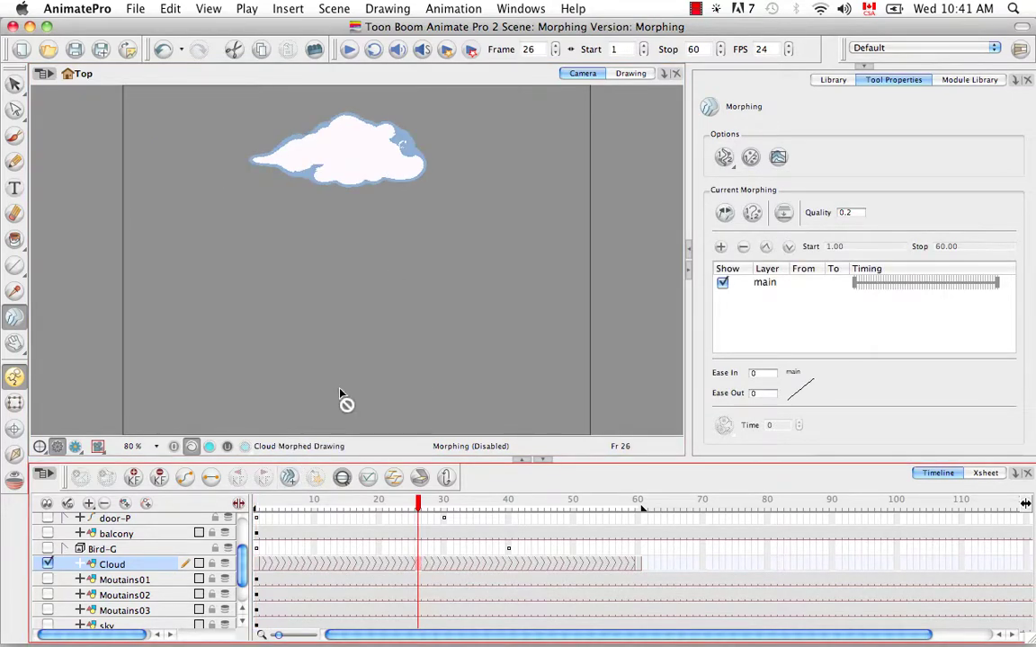
Step: Go to frame 1 of the new cloud morphing and generate its hints automatically
left_click_drag(422, 504, 247, 506)
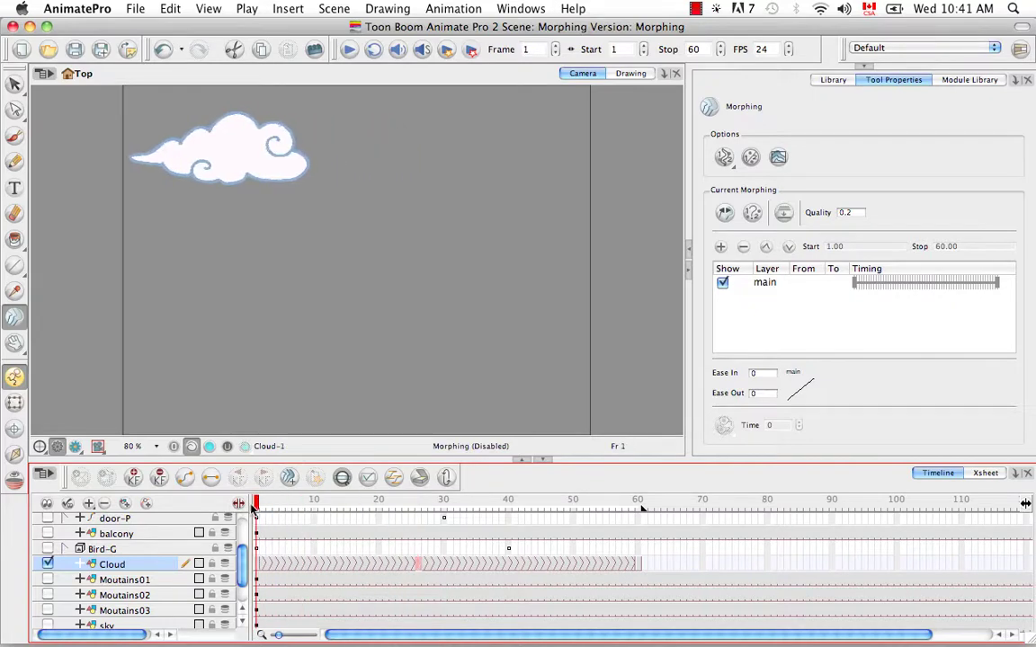
left_click(258, 565)
left_click(405, 298)
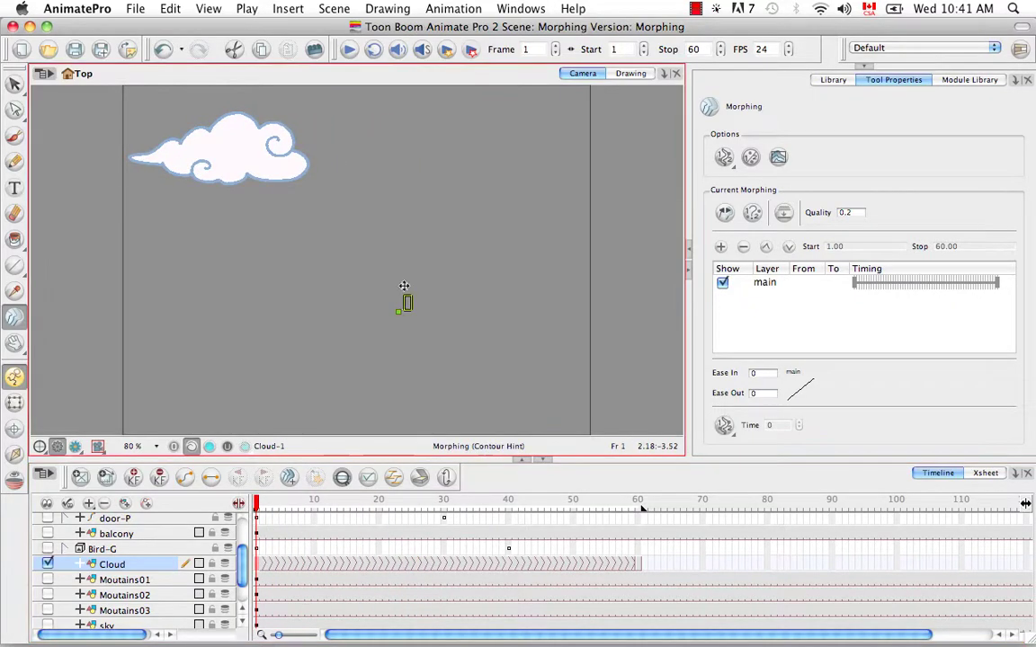
key("super+equal")
key("super+equal")
key("super+equal")
key("super+equal")
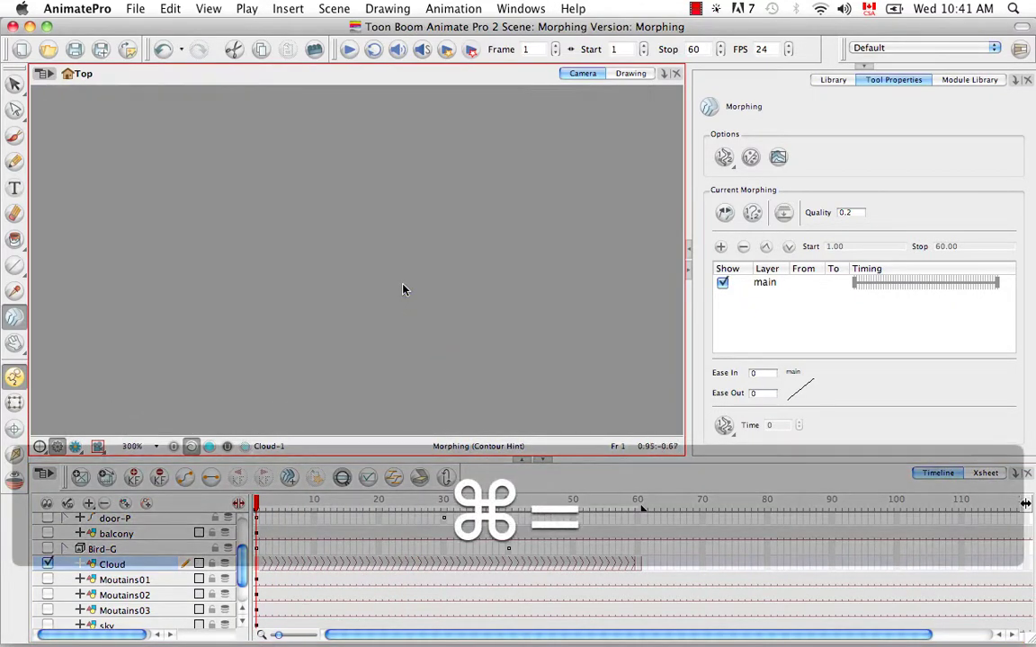
key("space")
left_click_drag(234, 146, 472, 342)
left_click_drag(308, 227, 510, 386)
left_click_drag(425, 284, 480, 332)
key("super+minus")
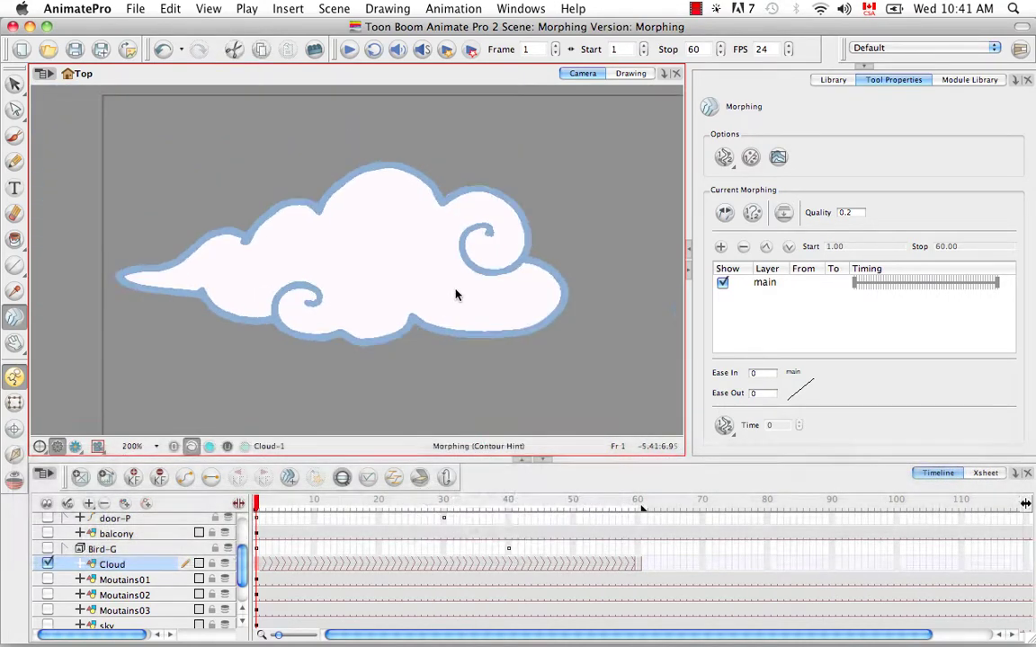
left_click(753, 213)
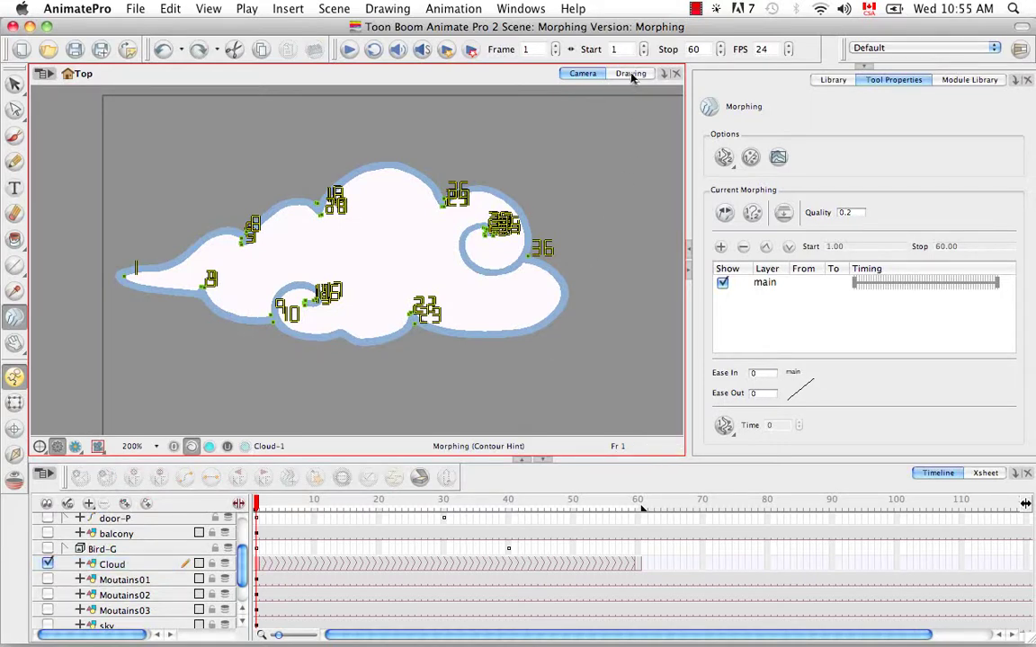
Step: Show the cloud in the Drawing view, move hint 0 to its pointed left tip and add a hint below the tail
left_click(631, 76)
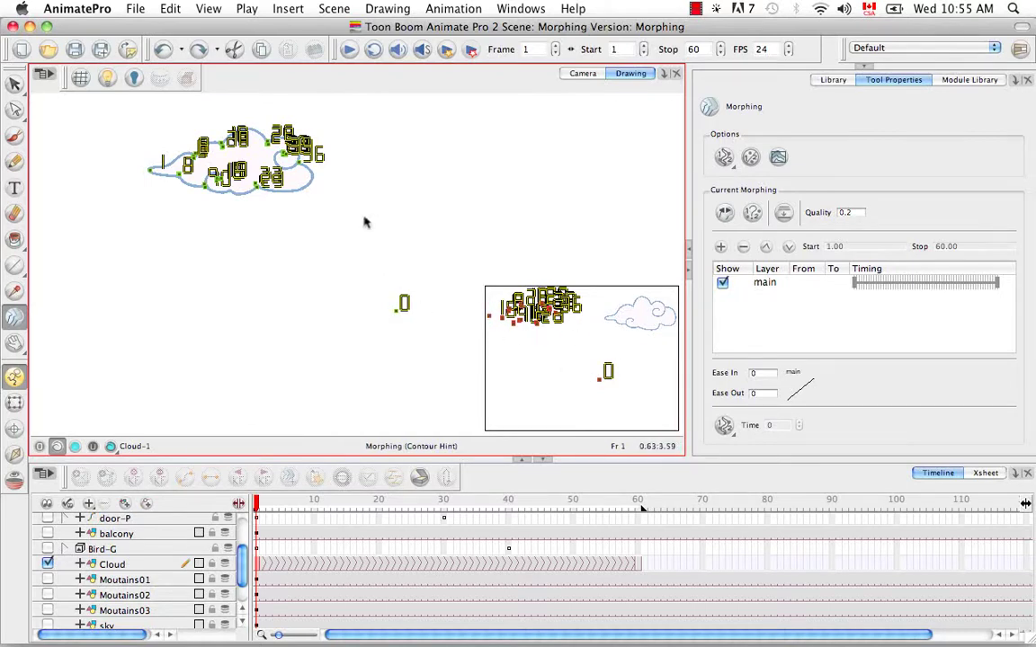
key("space")
left_click_drag(335, 218, 409, 319)
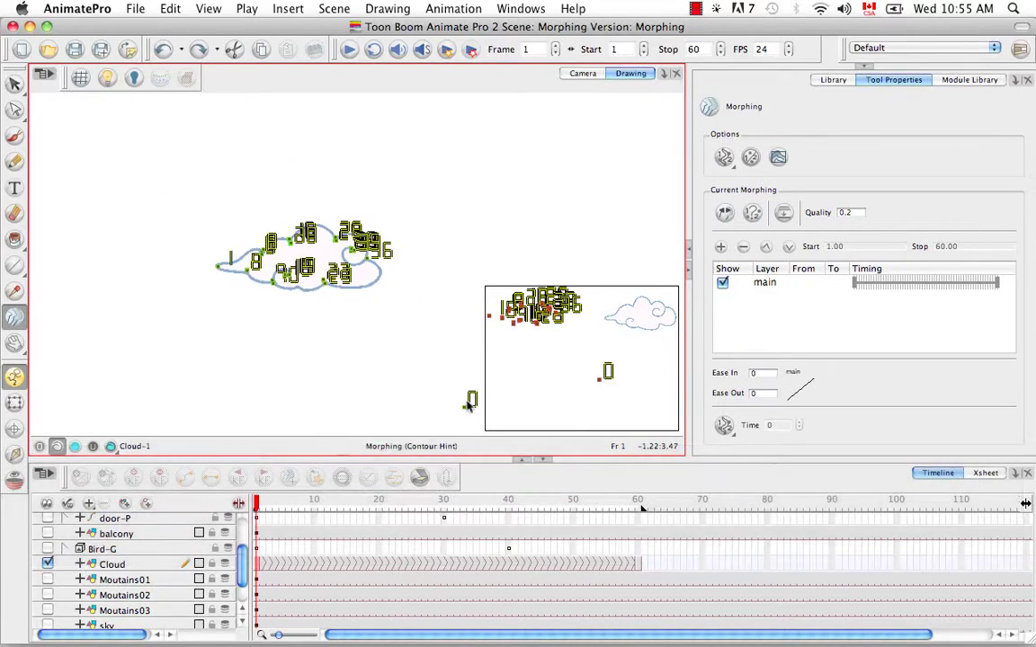
left_click_drag(463, 410, 191, 291)
left_click(235, 294)
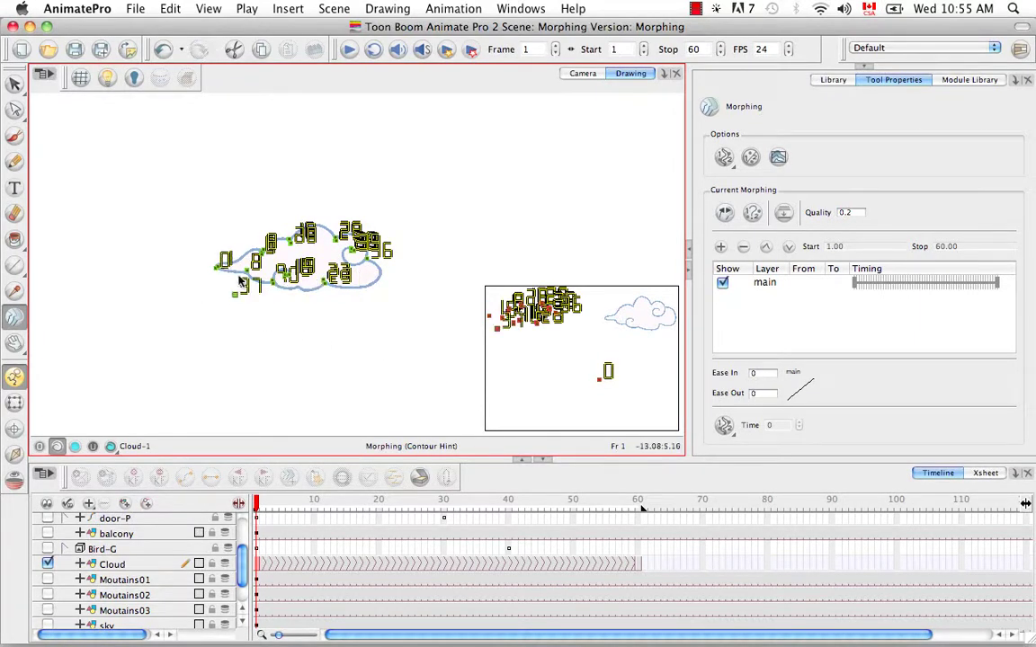
Step: Reposition hint 0 precisely on the outer contour of the cloud's left tip, beside hint 1
key("super+equal")
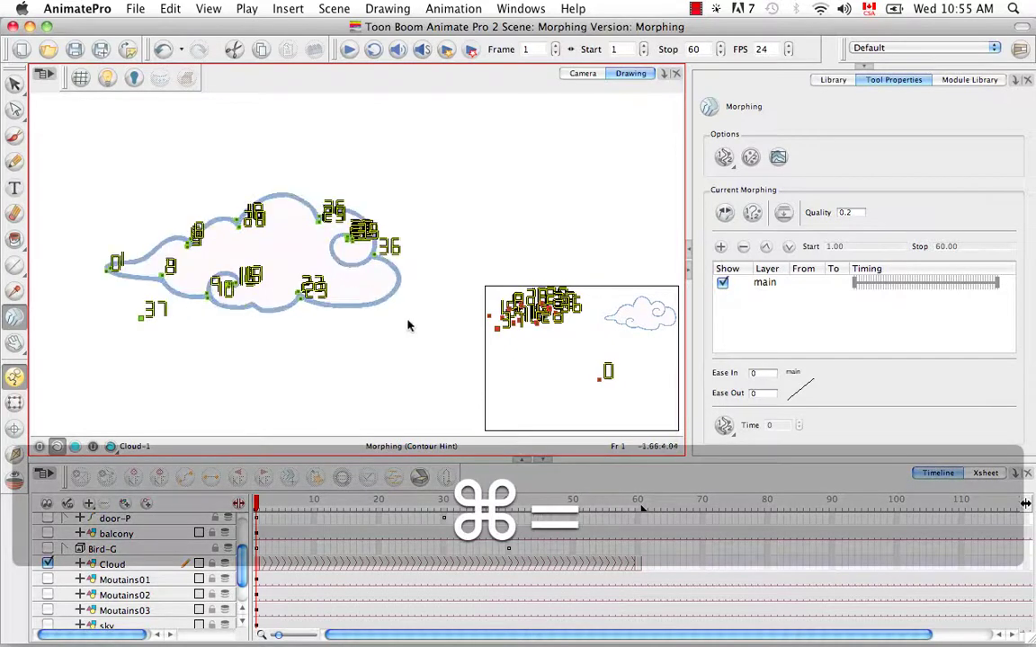
key("space")
left_click_drag(236, 282, 412, 274)
mouse_move(188, 270)
left_mouse_down()
mouse_move(382, 278)
mouse_move(419, 299)
left_mouse_up()
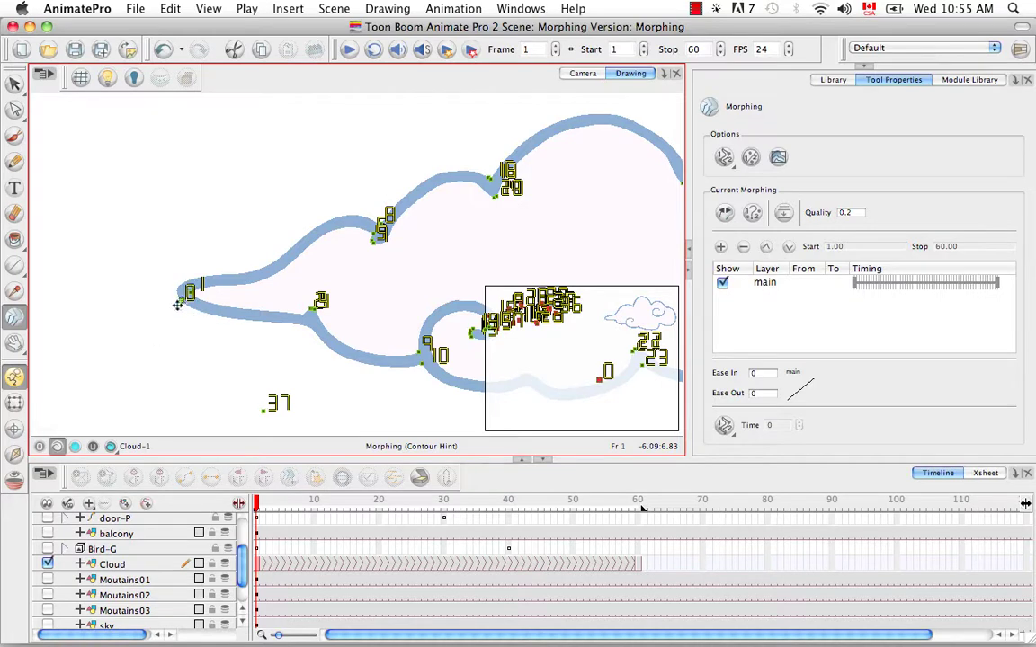
left_click_drag(123, 361, 180, 297)
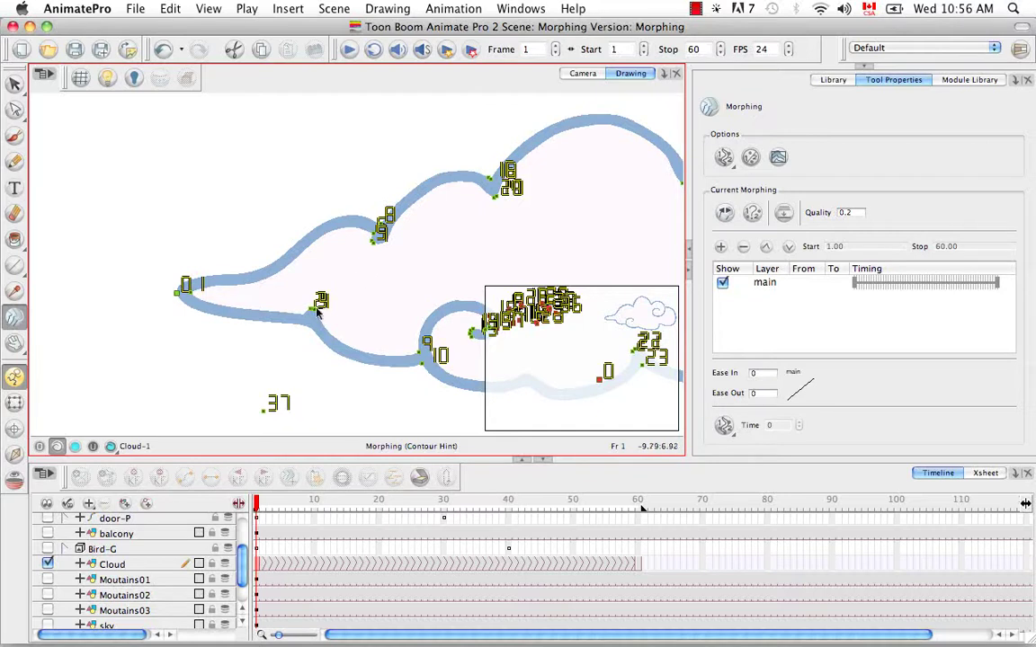
Step: Place hints 2 and 3 on the inner and outer contours of the first lower notch, and move hint 4 onto the bottom outline
mouse_move(315, 312)
left_mouse_down()
mouse_move(336, 344)
mouse_move(326, 329)
left_mouse_up()
mouse_move(309, 336)
left_mouse_down()
mouse_move(300, 331)
mouse_move(344, 340)
mouse_move(314, 310)
left_mouse_up()
key("space")
left_click_drag(362, 336, 292, 304)
key("space")
left_click_drag(258, 345, 231, 330)
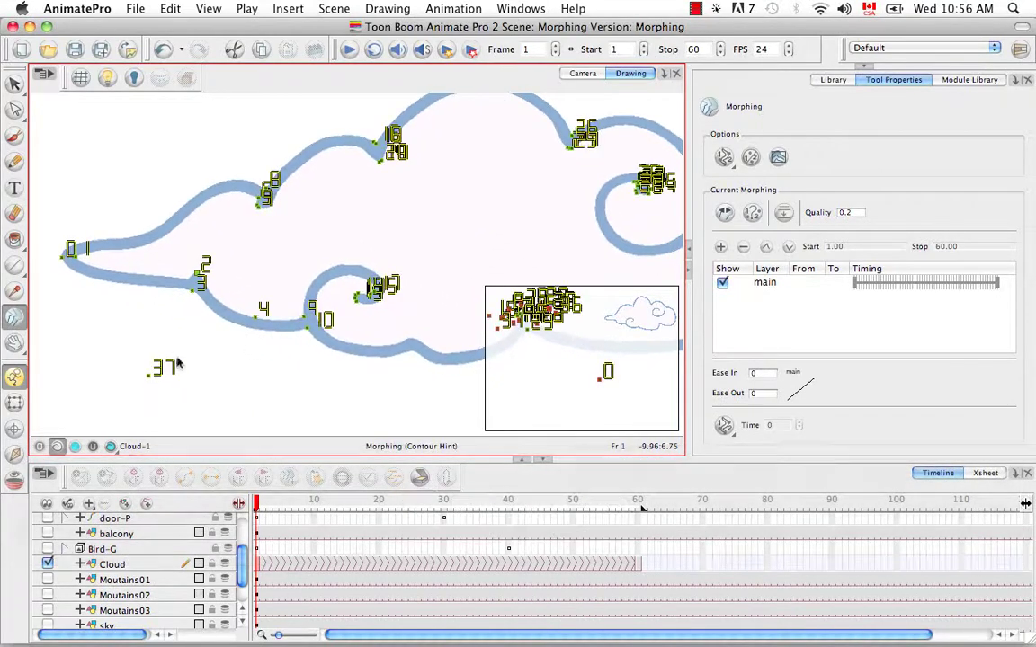
Step: Add hints 38 and 39 below the cloud, and delete them together with loose hint 37
left_click(158, 368)
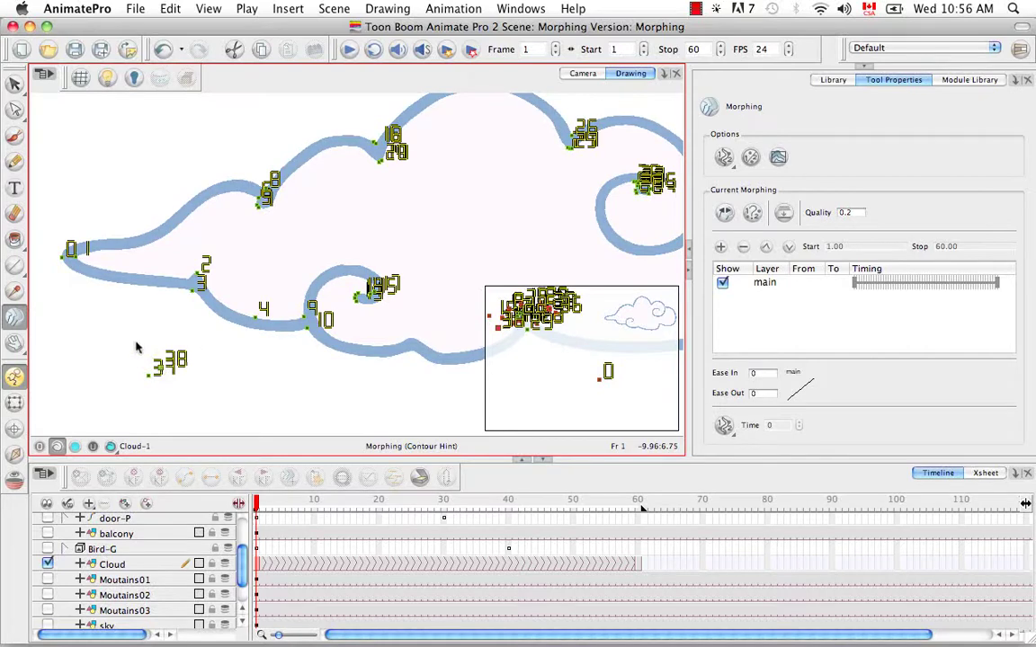
left_click(210, 367)
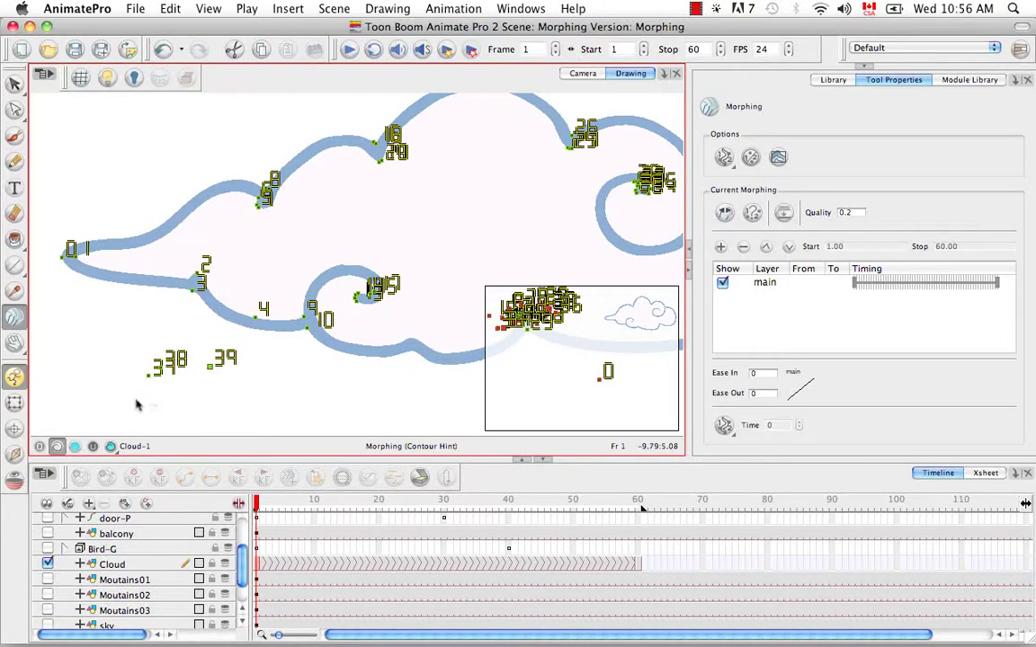
mouse_move(131, 407)
left_mouse_down()
mouse_move(206, 306)
mouse_move(155, 364)
mouse_move(108, 350)
mouse_move(192, 412)
left_mouse_up()
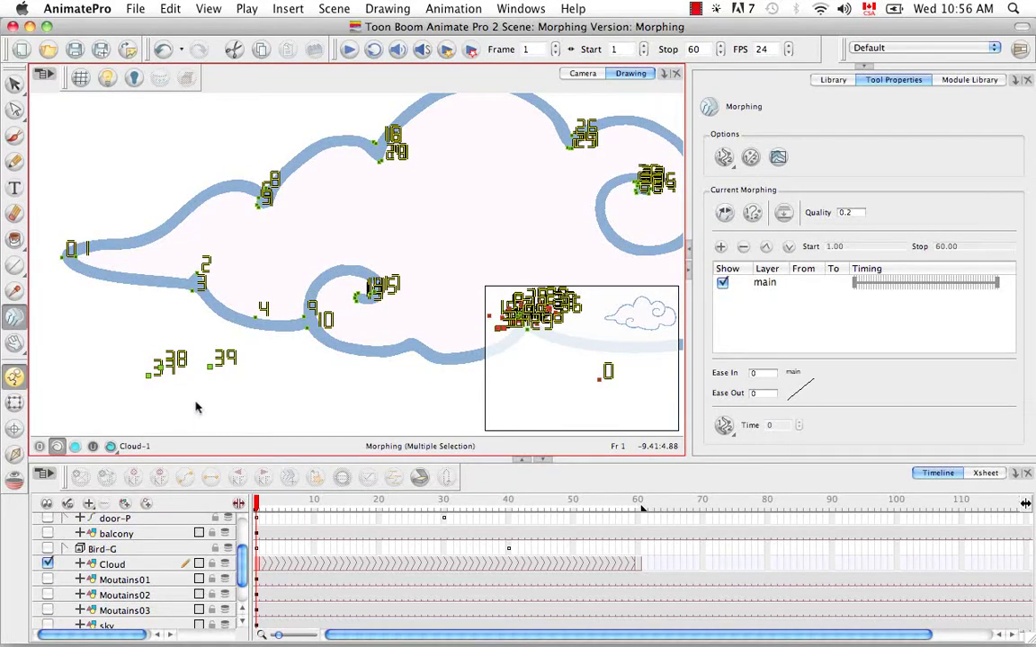
key("BackSpace")
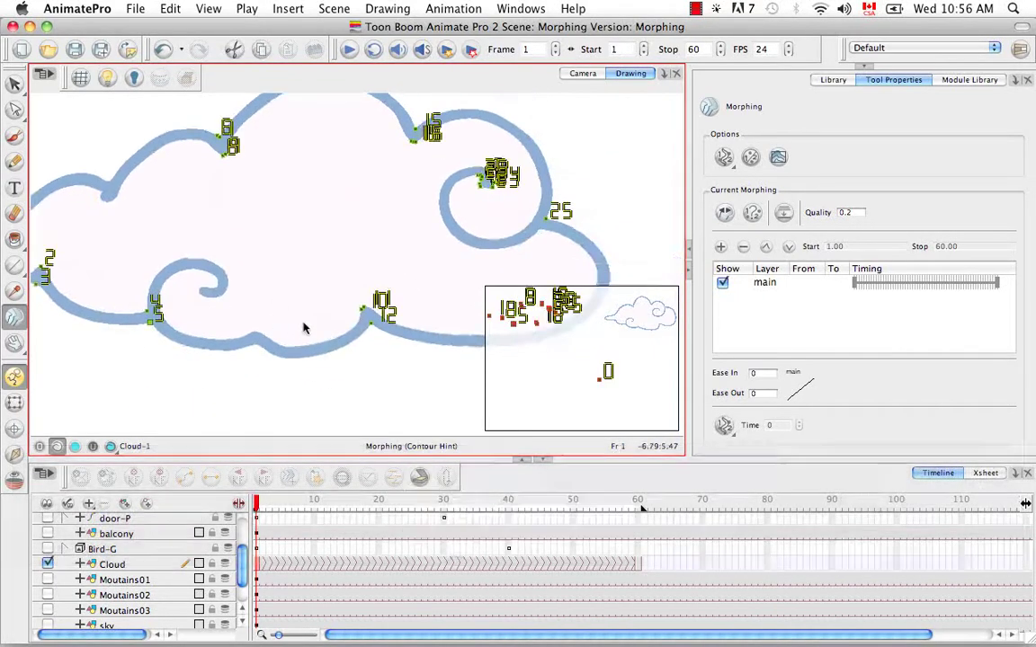
Step: Place hints 6 and 7 on the inner and outer contours of the small bottom notch, and move hints 10 to 12 aside
key("space")
left_click_drag(373, 325, 345, 368)
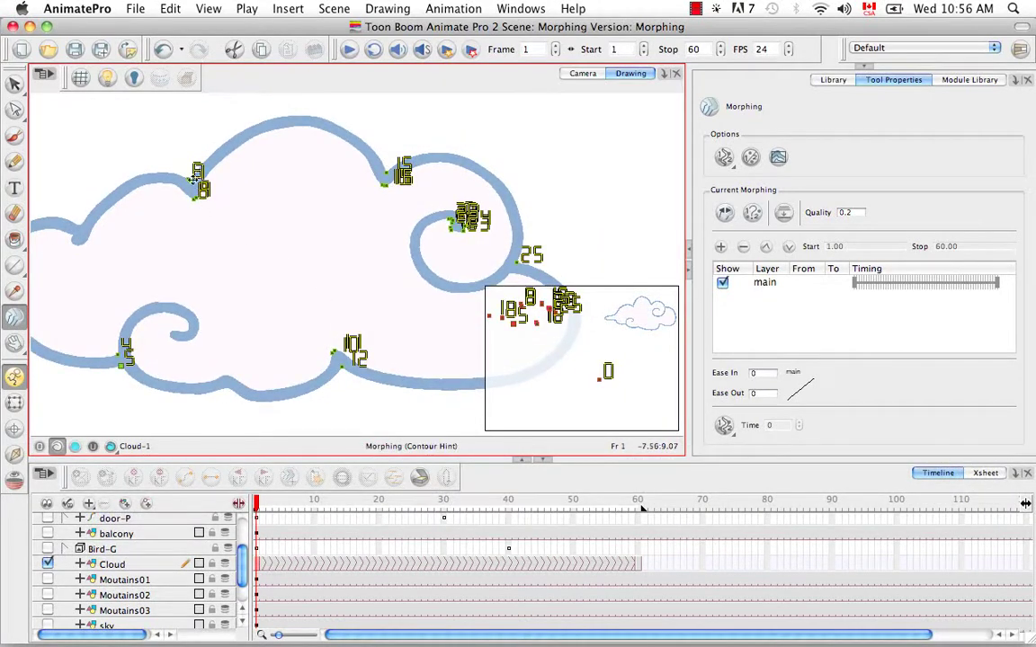
left_click_drag(192, 179, 238, 352)
left_click_drag(195, 173, 193, 313)
key("space")
left_click_drag(331, 364, 391, 364)
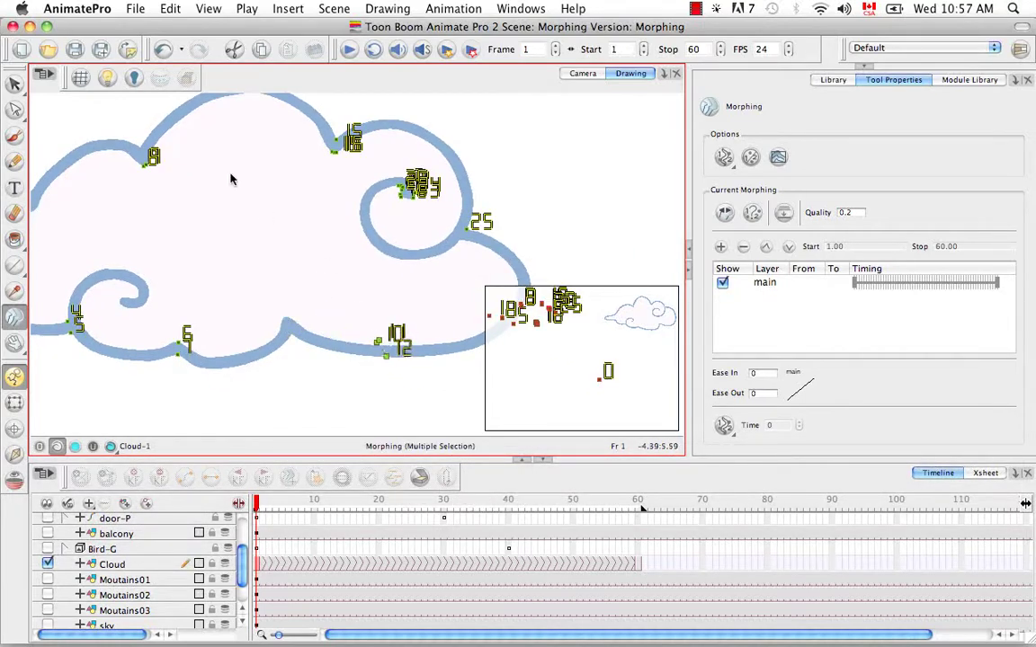
Step: Place hints 8 and 9 on the inner and outer contours of the lower notch following hints 6 and 7
left_click_drag(153, 159, 293, 336)
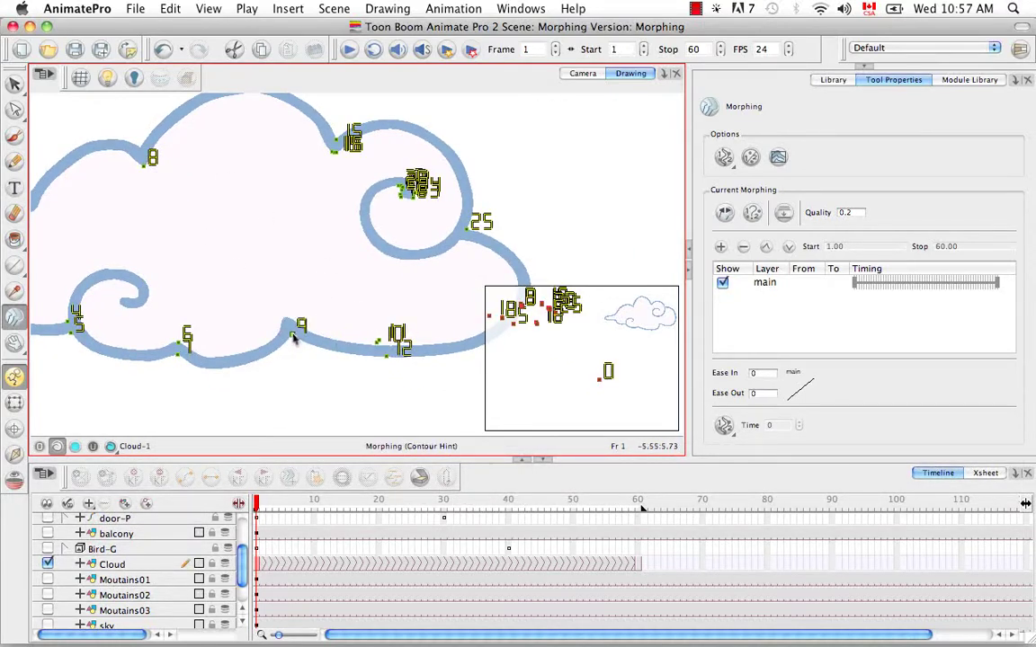
left_click_drag(152, 160, 287, 297)
key("space")
mouse_move(404, 316)
left_mouse_down()
mouse_move(291, 331)
mouse_move(264, 397)
left_mouse_up()
Step: Place hints 10 and 11 on the outer and inner contours of the right junction below the large curl, moving hint 25 up the outline
left_click_drag(291, 360, 357, 364)
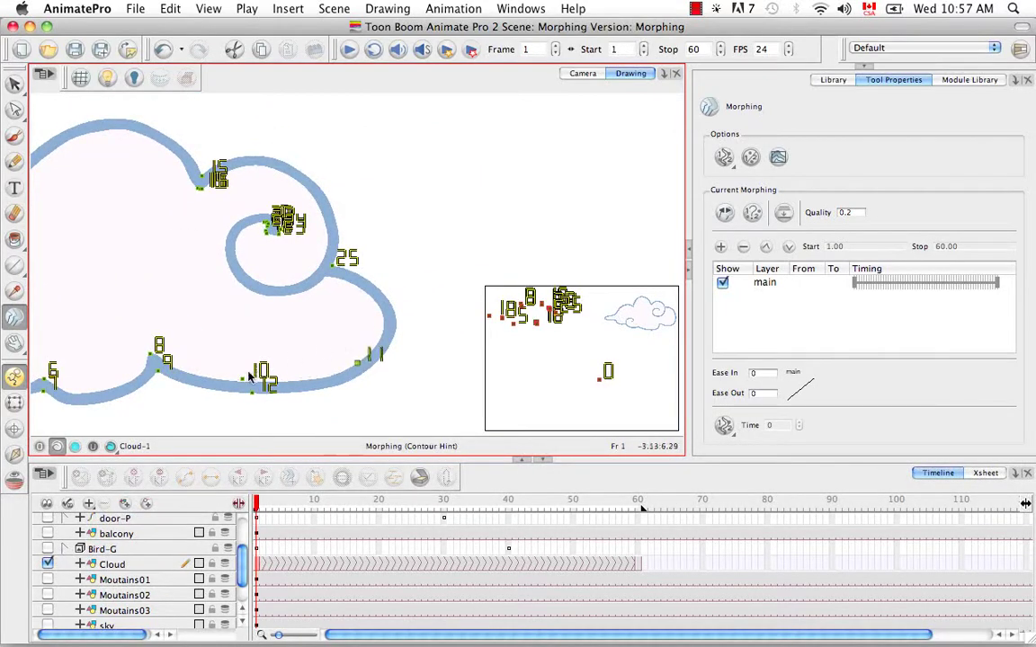
left_click_drag(243, 378, 318, 187)
mouse_move(348, 280)
left_mouse_down()
mouse_move(322, 268)
mouse_move(330, 278)
mouse_move(332, 268)
left_mouse_up()
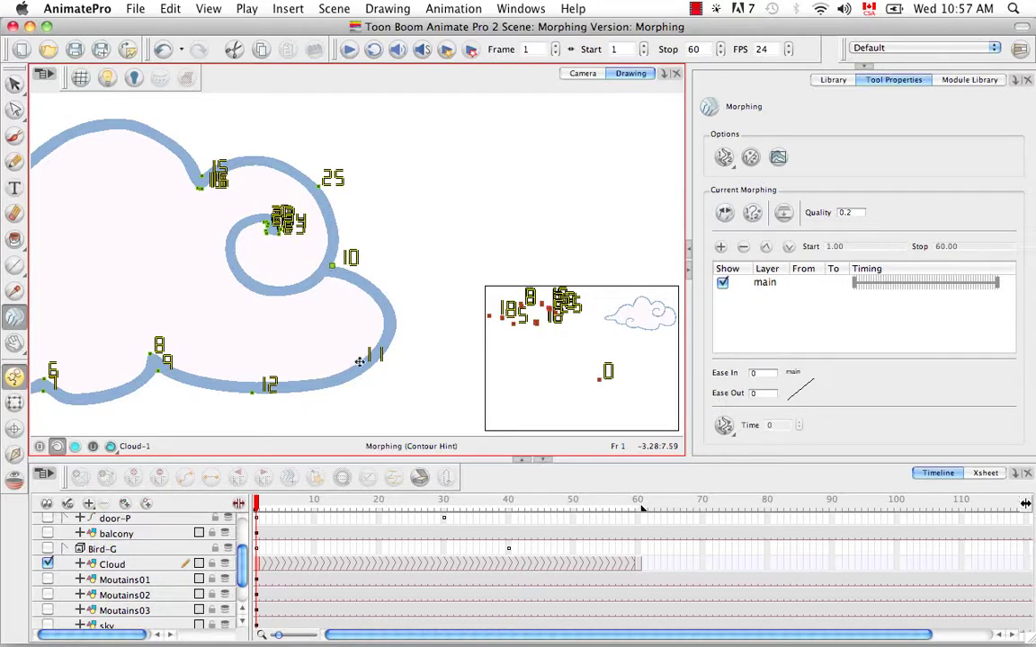
mouse_move(359, 362)
left_mouse_down()
mouse_move(376, 298)
mouse_move(323, 281)
mouse_move(359, 341)
left_mouse_up()
key("space")
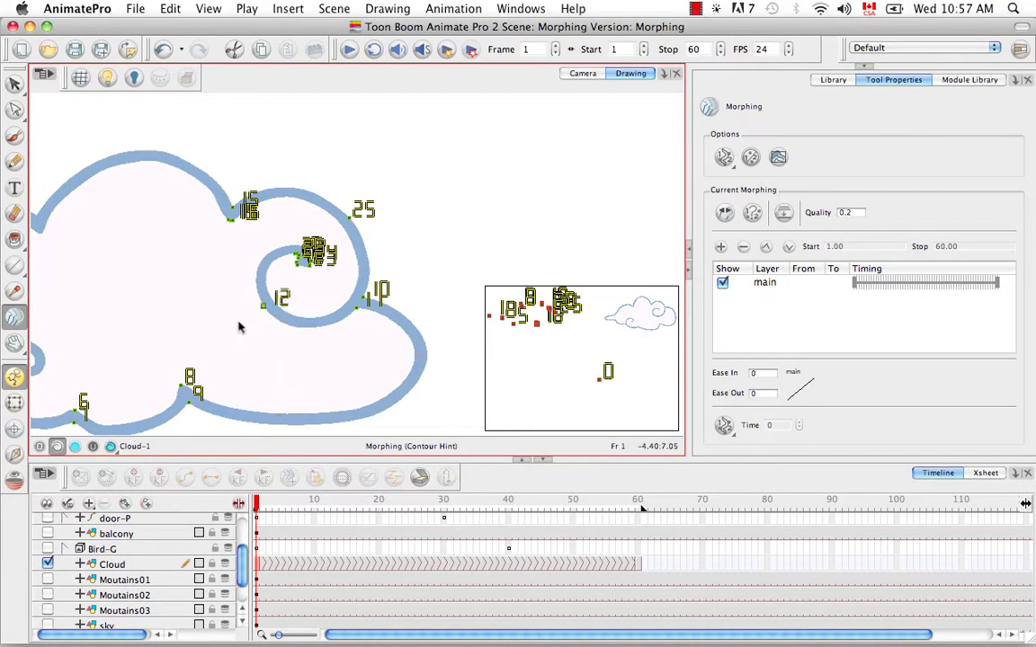
Step: Delete the surplus automatic hints clustered in the large curl and at the upper right notch
mouse_move(216, 257)
left_mouse_down()
mouse_move(187, 289)
mouse_move(204, 286)
left_mouse_up()
left_click_drag(338, 261, 334, 277)
key("Delete")
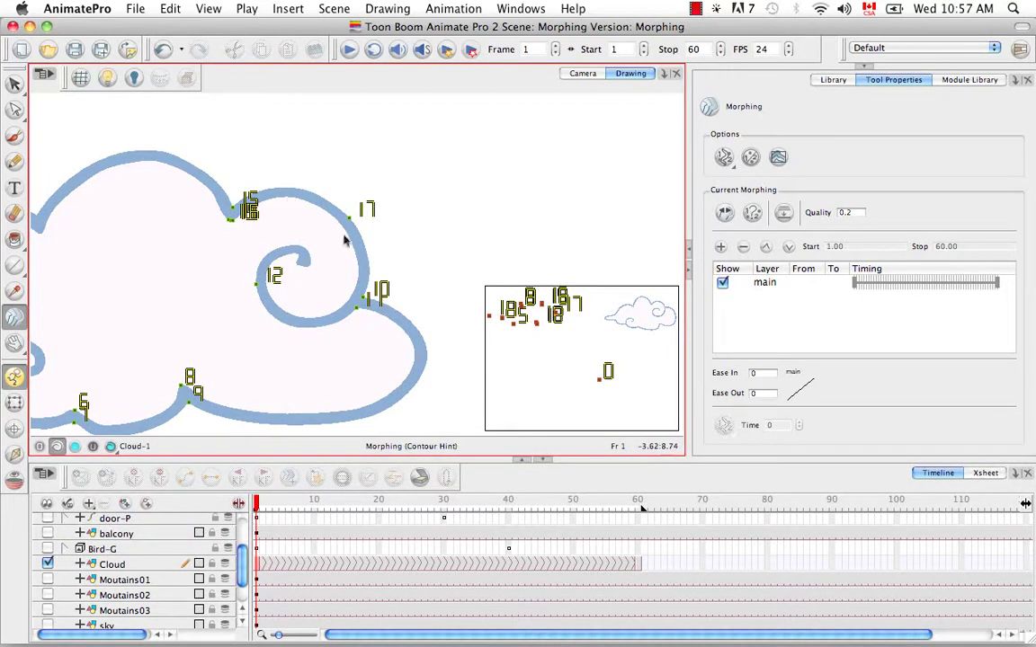
key("Delete")
mouse_move(273, 208)
left_mouse_down()
mouse_move(243, 238)
mouse_move(257, 216)
left_mouse_up()
key("Delete")
Step: Place hints 12 and 13 at the upper right notch and add hints 14 and 15 at the next upper notch, on outer and inner contours
left_click_drag(257, 286, 233, 206)
left_click_drag(349, 216, 234, 232)
key("space")
left_click_drag(56, 256, 279, 259)
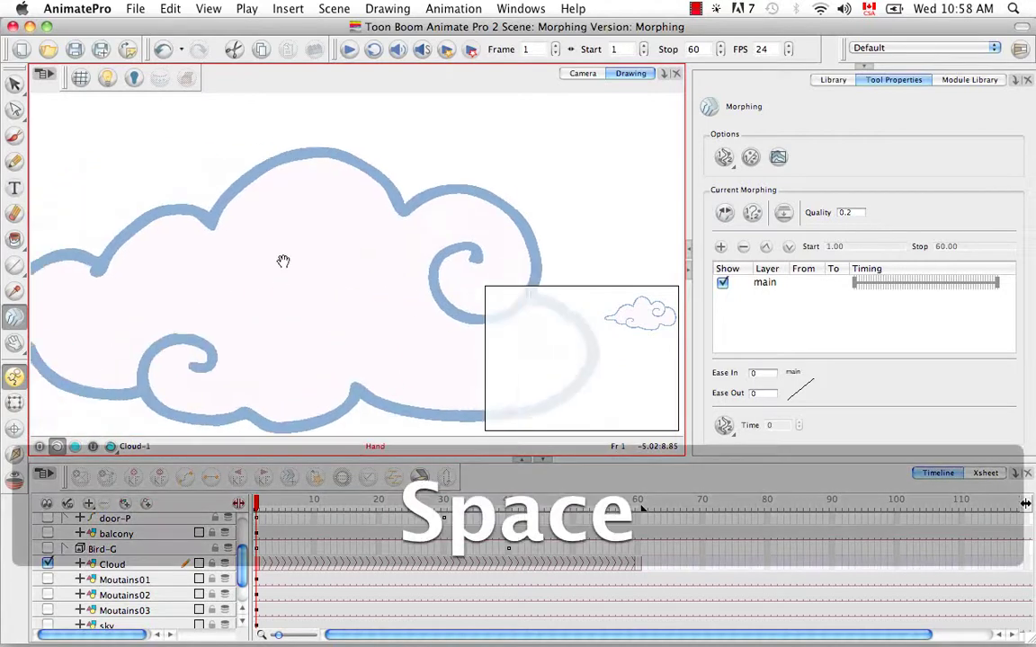
left_click(254, 189)
left_click(273, 256)
left_click_drag(254, 188, 258, 216)
left_click_drag(272, 256, 350, 272)
Step: Add hints 16 and 17 on the outer and inner contours of the upper left notch
key("space")
left_click(244, 235)
left_click(272, 302)
left_click_drag(245, 235, 257, 285)
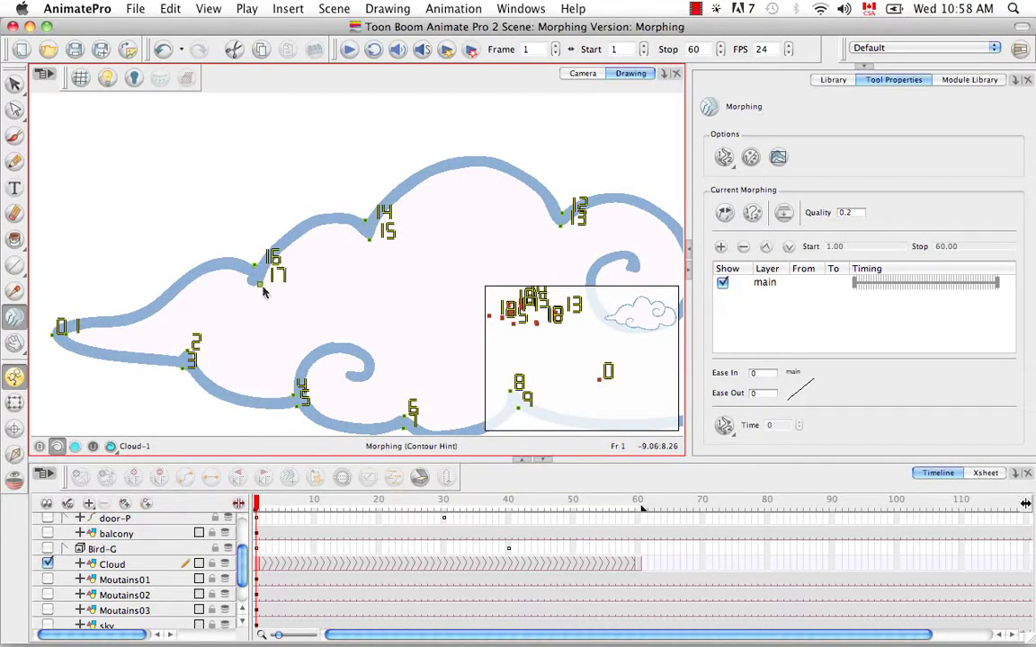
key("space")
left_click_drag(373, 291, 254, 214)
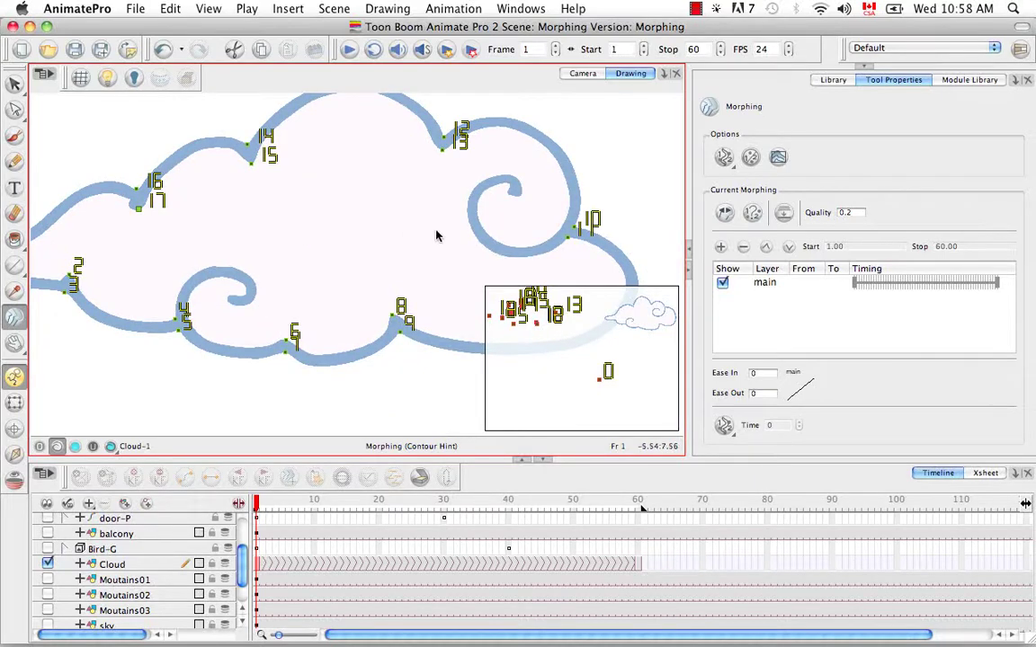
key("space")
left_click_drag(376, 198, 363, 238)
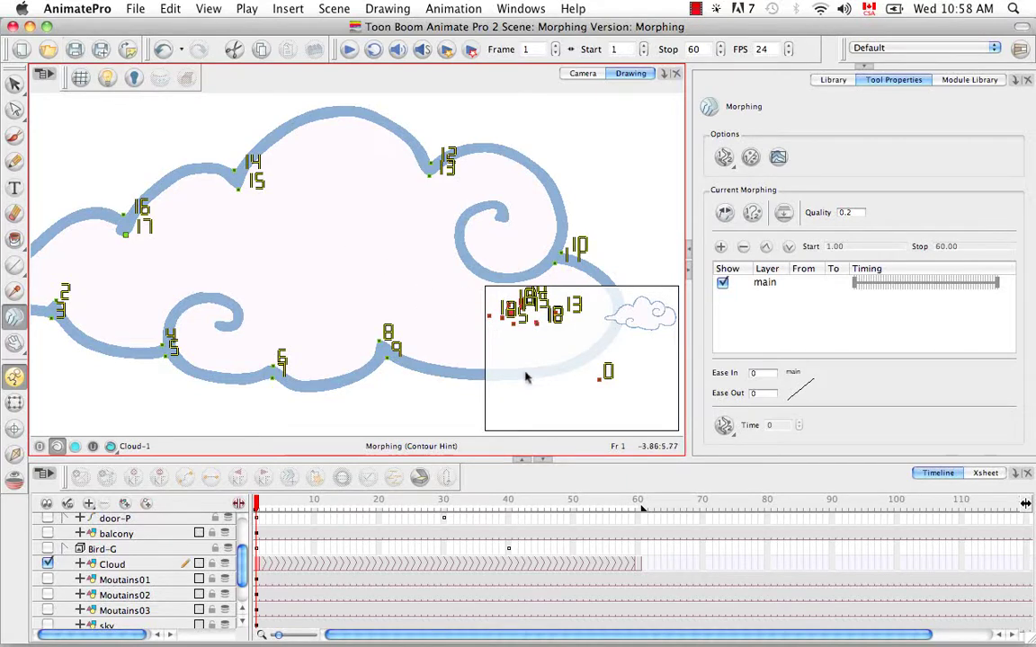
Step: Go to frame 60 of the cloud morphing and add hints 18 and 19 to the destination drawing
left_click(638, 568)
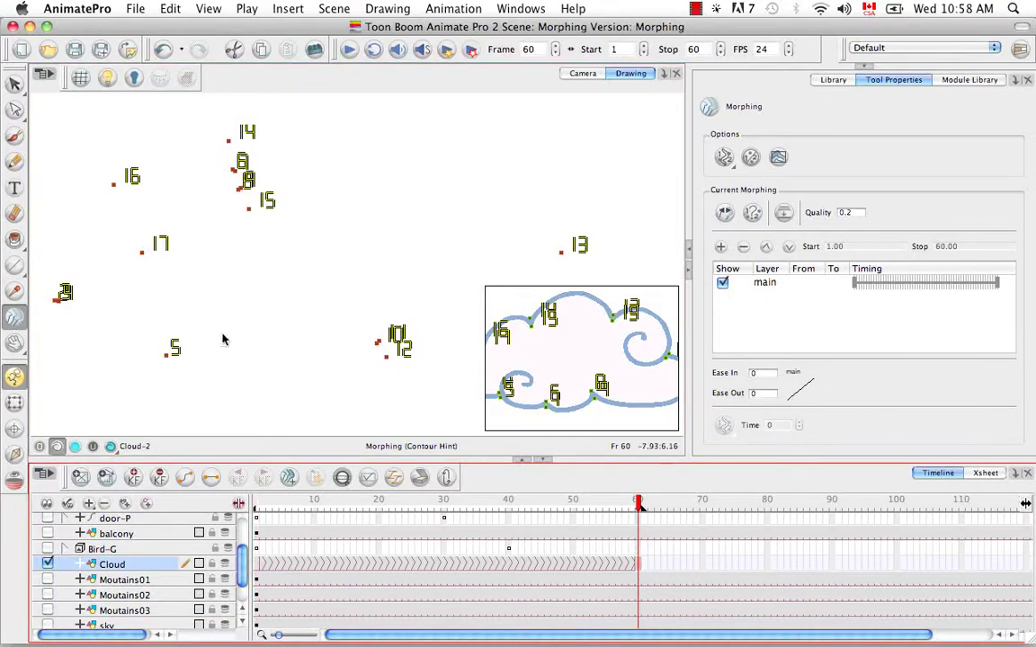
left_click(331, 396)
key("super+minus")
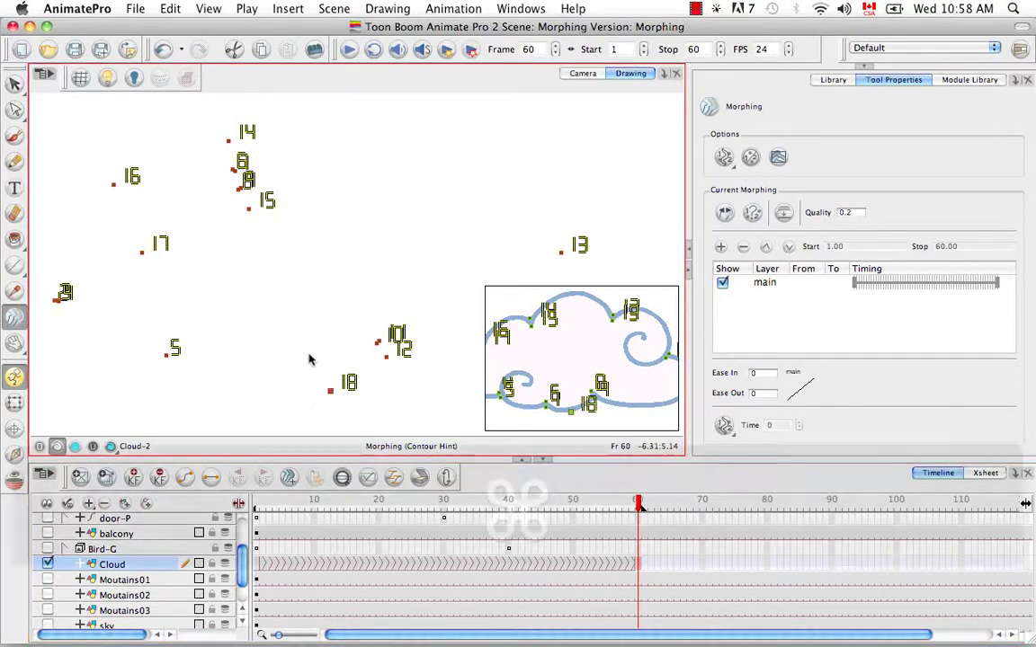
key("super+minus")
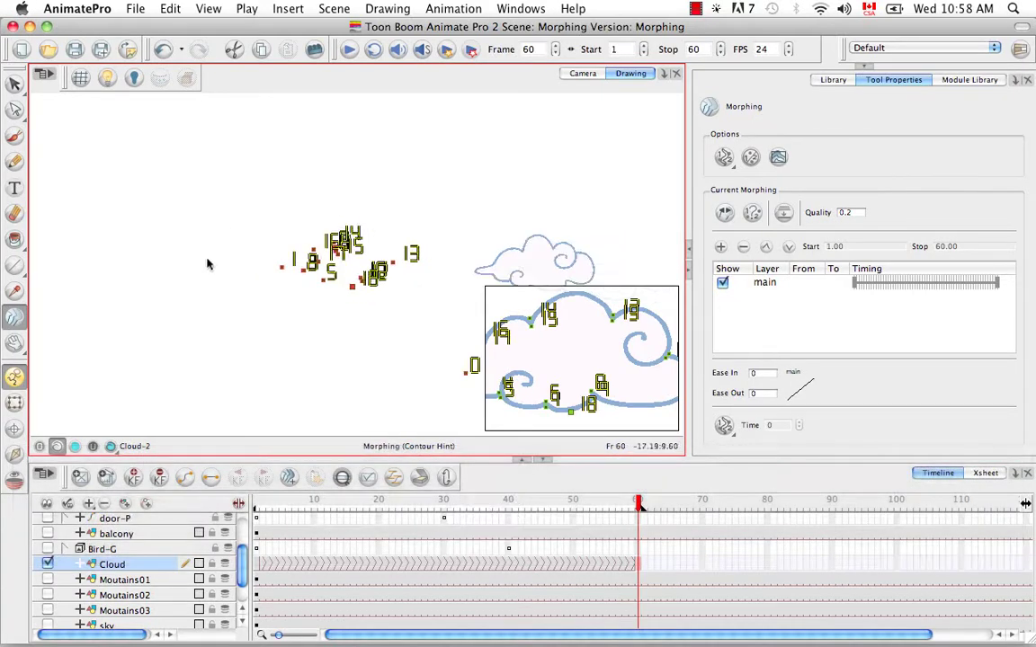
left_click_drag(547, 251, 490, 224)
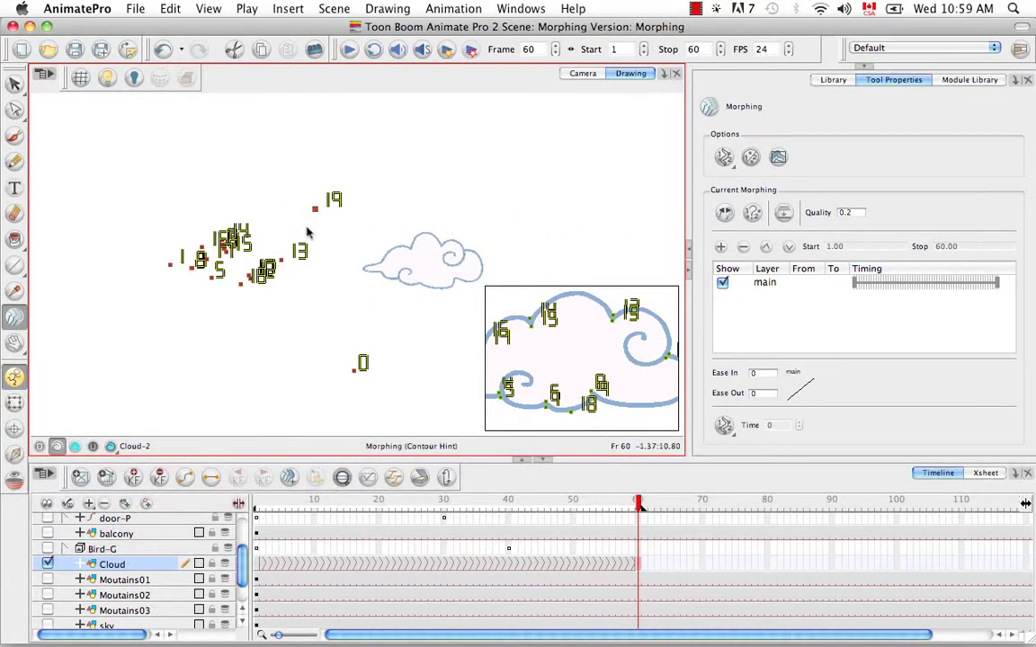
Step: Move hints 0 and 1 to the destination cloud's left tip, hint 5 below the small curl and hint 2 onto the tail
left_click_drag(171, 265, 361, 270)
left_click_drag(354, 370, 359, 285)
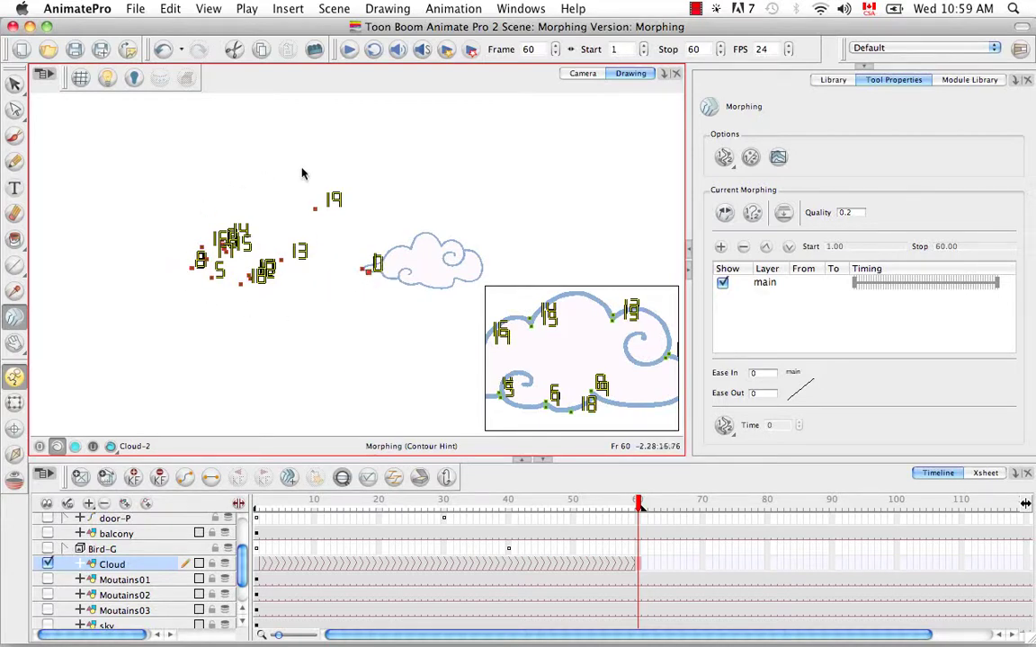
left_click_drag(211, 278, 402, 284)
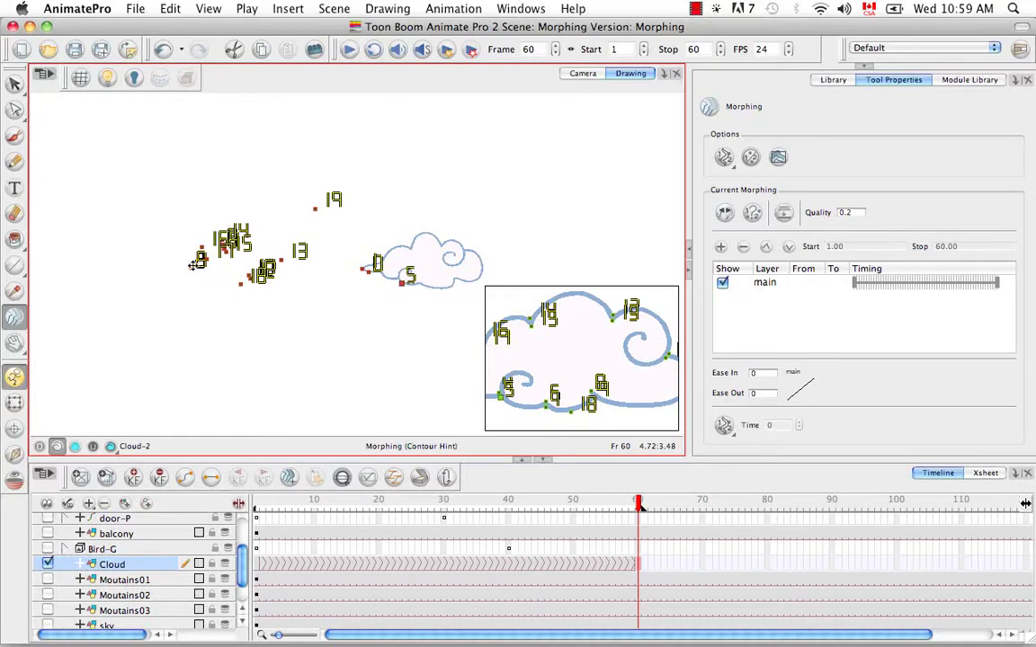
left_click_drag(193, 267, 374, 266)
Step: Add and delete an extra hint, and move hint 13 to the junction right of the destination cloud's large curl
key("2")
key("2")
left_click(260, 292)
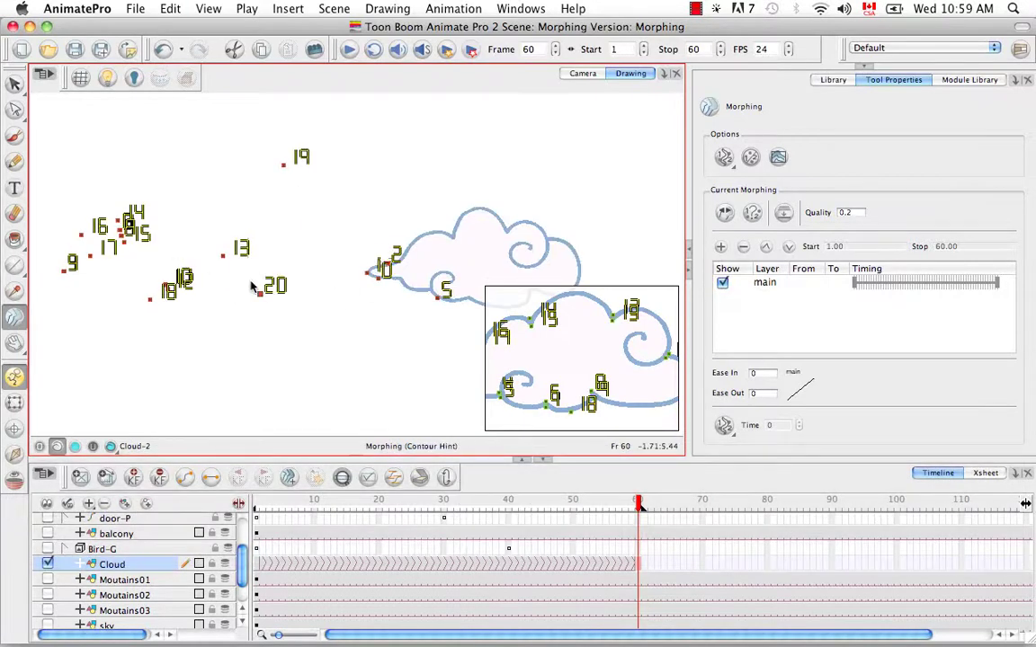
key("Delete")
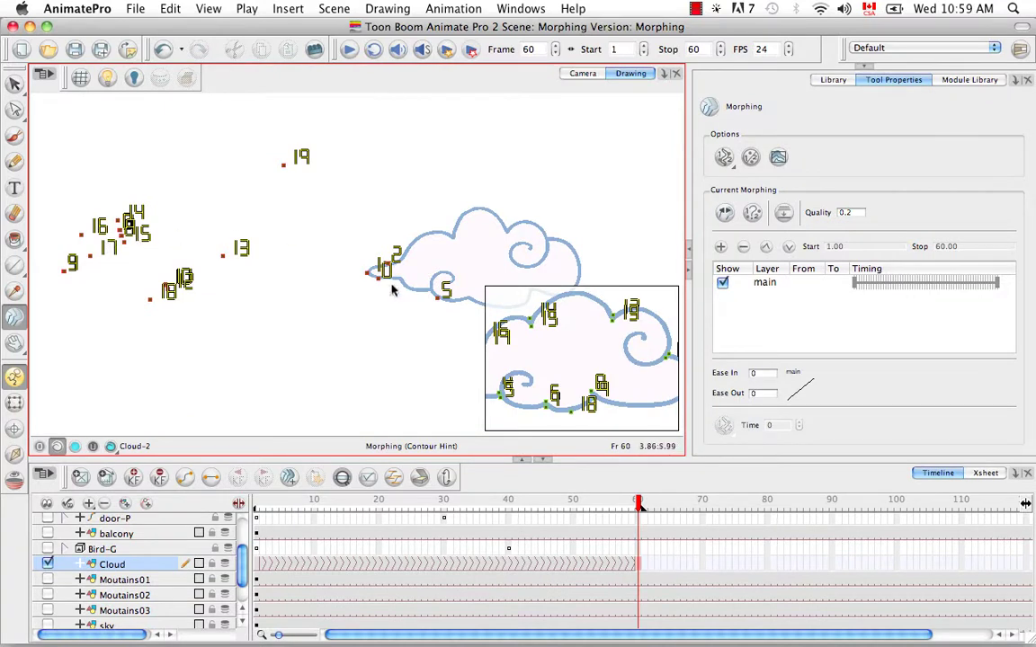
left_click_drag(232, 256, 550, 257)
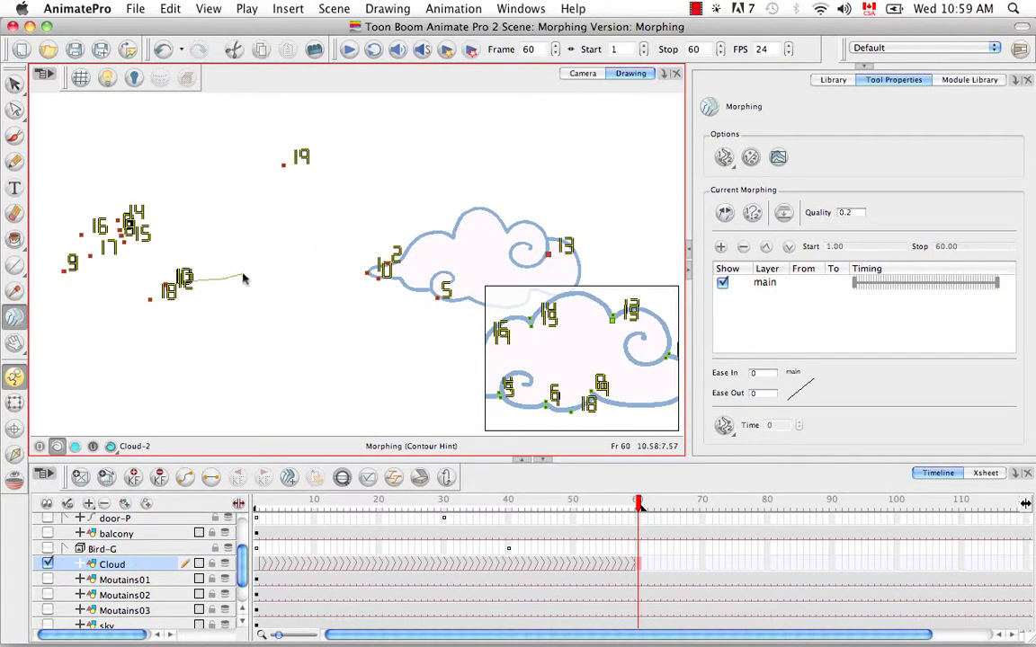
Step: Move hint 18 to the top of the destination cloud and hint 19 to its upper left notch
key("space")
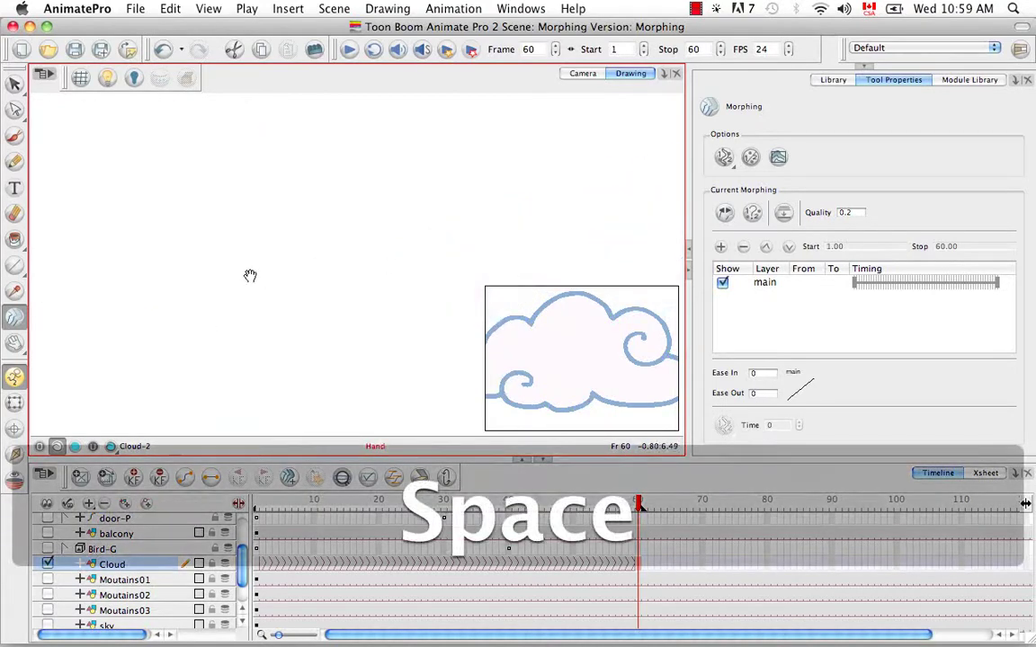
key("super+minus")
key("space")
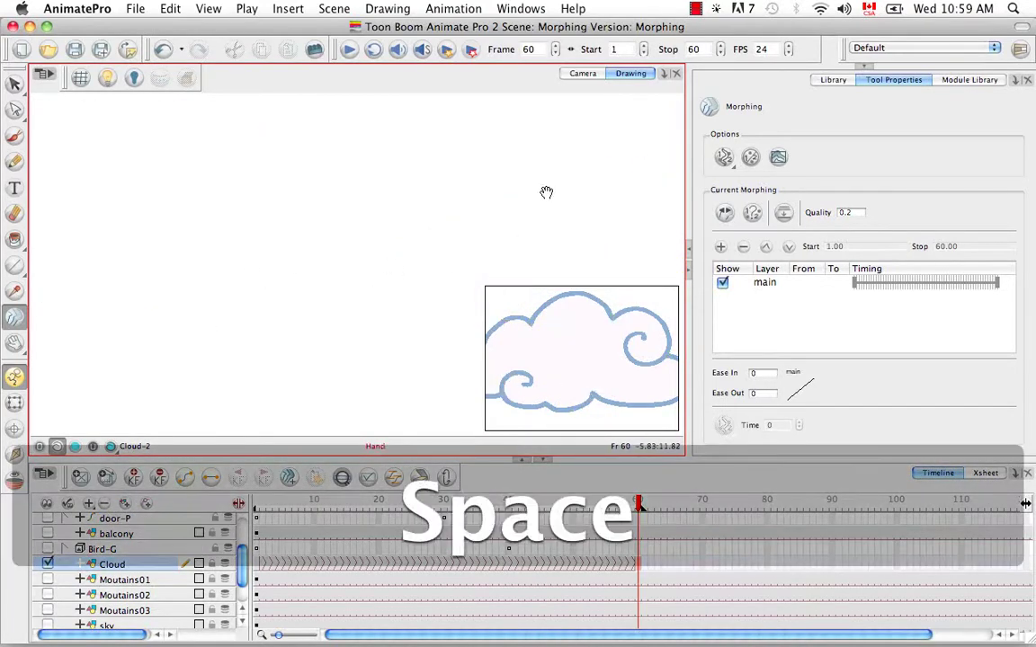
left_click_drag(549, 194, 179, 215)
left_click_drag(212, 294, 396, 166)
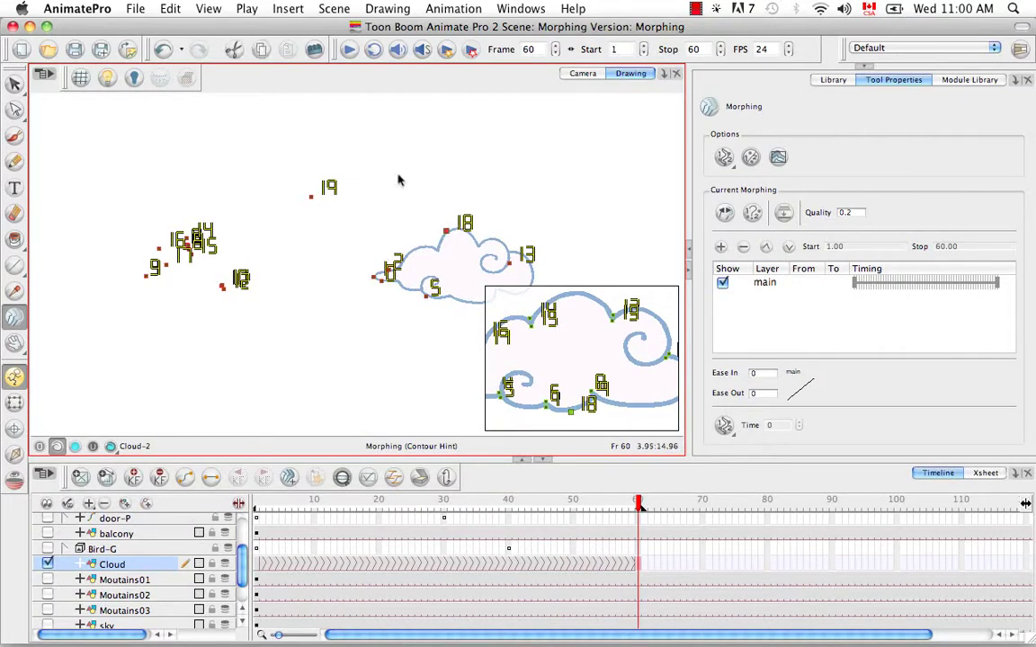
left_click_drag(304, 204, 376, 230)
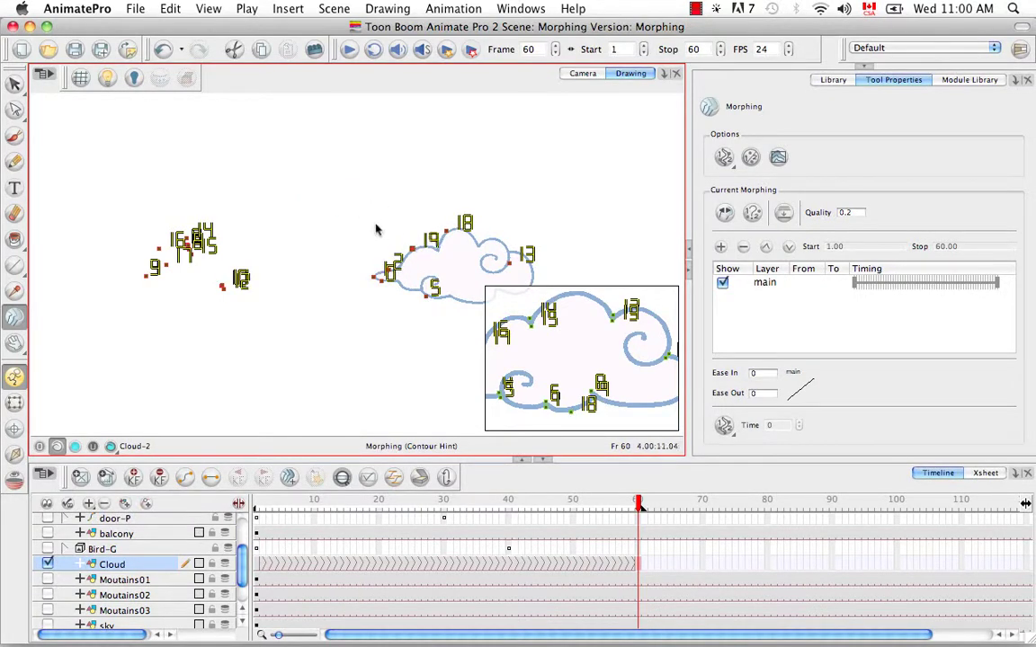
Step: Move hints 10 and 11 to the destination cloud's right edge, hint 12 above the large curl and hint 3 to the bottom edge
left_click_drag(223, 288, 519, 281)
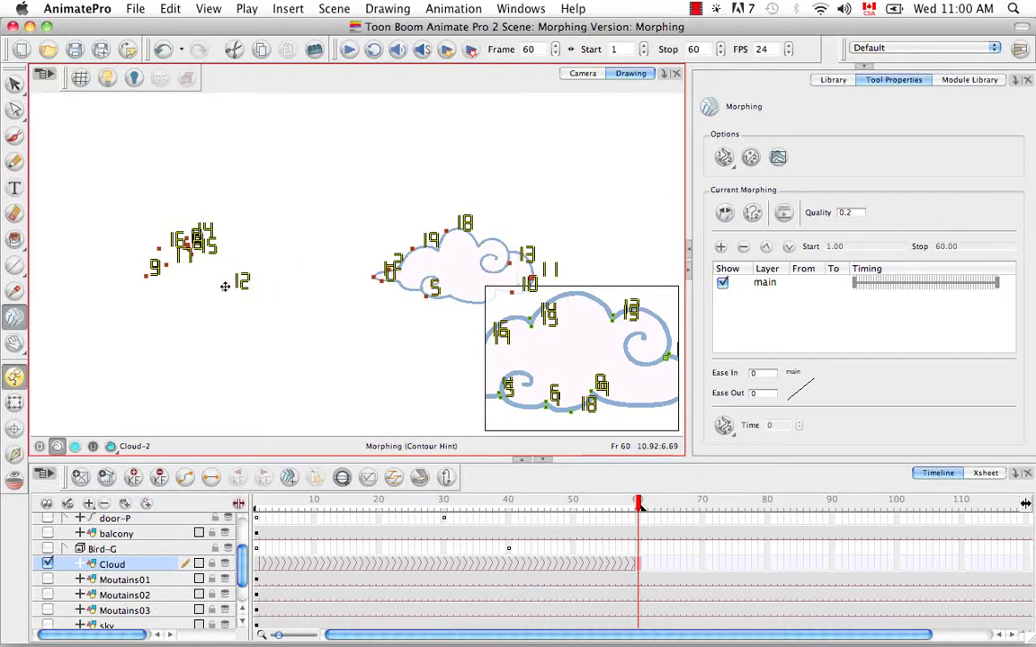
left_click_drag(225, 287, 491, 238)
left_click_drag(146, 276, 449, 313)
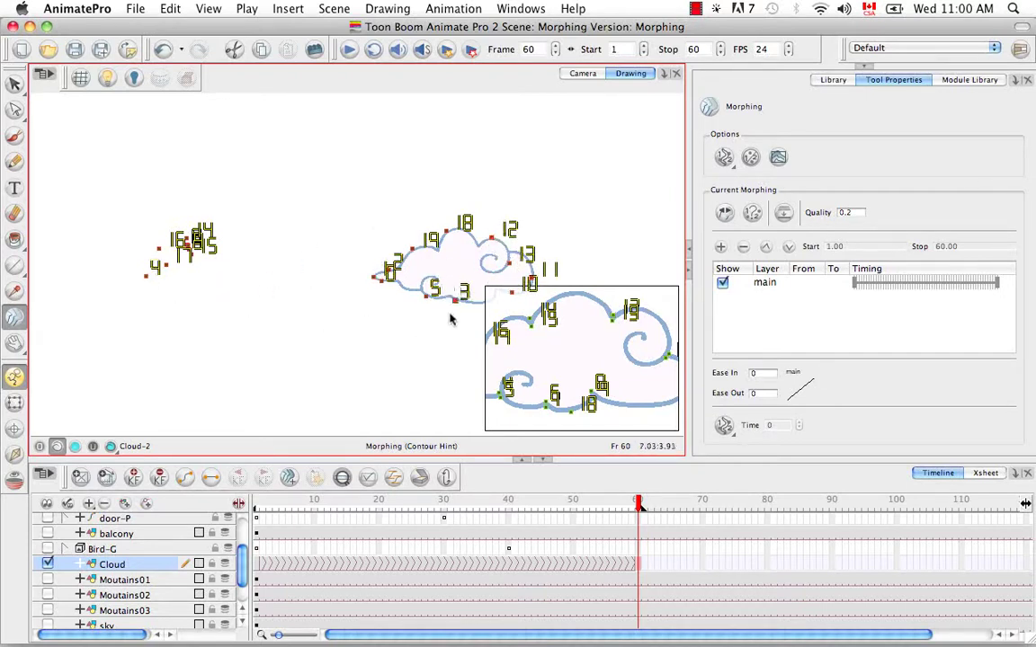
Step: Bring the remaining stray hints onto the destination cloud, with 4 and 17 on the lower left edge and 16 at the left tip
left_click_drag(147, 277, 402, 329)
left_click_drag(165, 266, 395, 340)
left_click_drag(190, 254, 379, 320)
left_click_drag(189, 250, 228, 239)
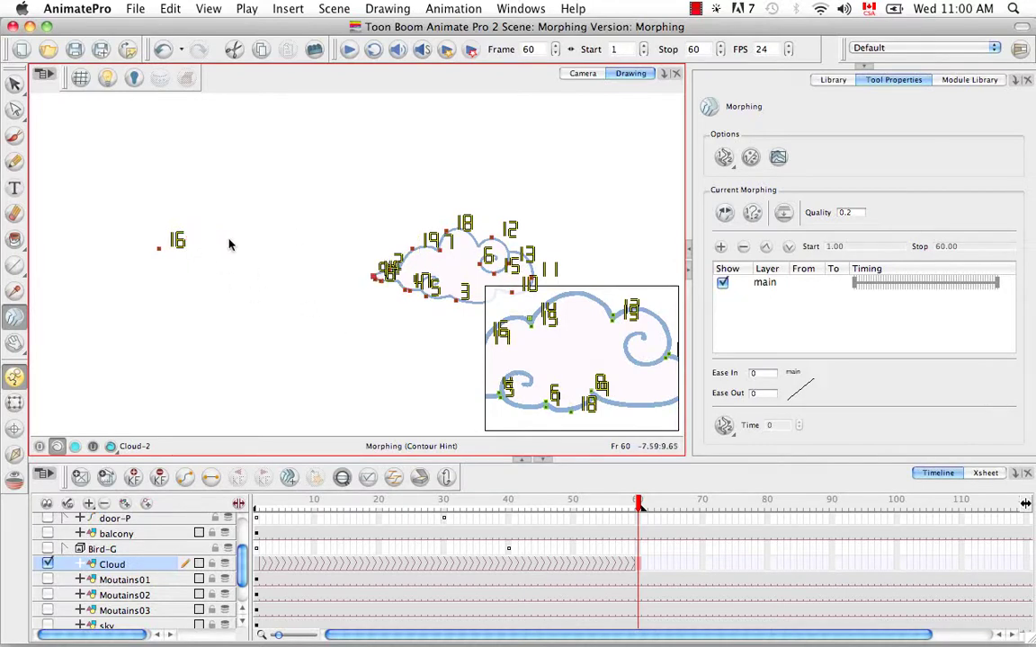
left_click_drag(159, 250, 405, 320)
Step: Spread overlapping hints 8, 9, 14 and 16 along the upper edge of the tail, and hints 0 and 1 along its underside
key("space")
key("super+equal")
key("space")
mouse_move(111, 278)
left_mouse_down()
mouse_move(185, 319)
mouse_move(315, 176)
mouse_move(436, 200)
left_mouse_up()
key("super+equal")
key("space")
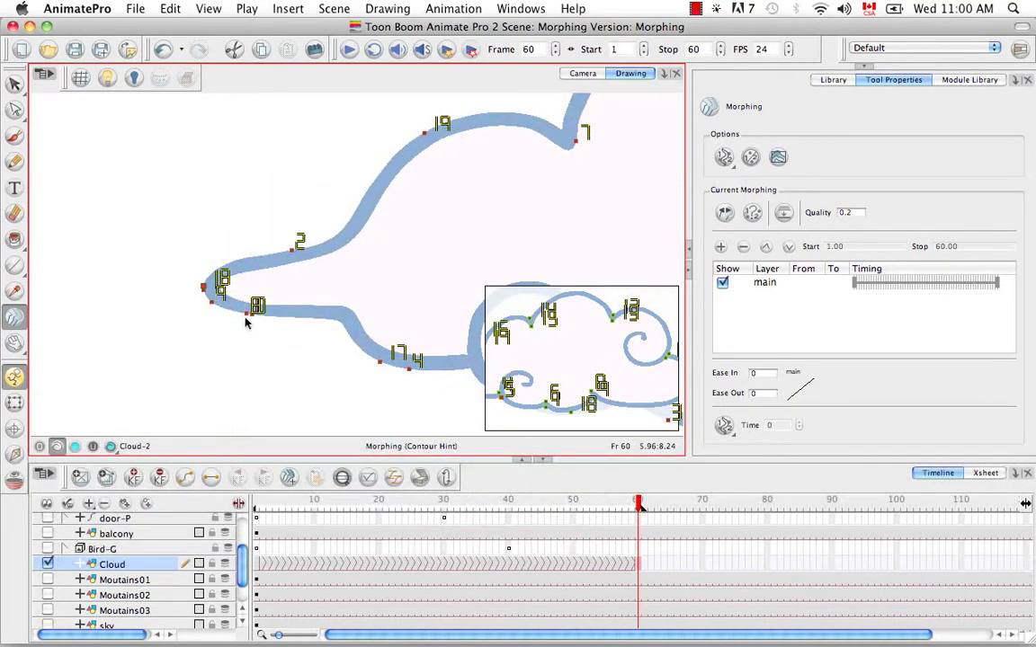
left_click_drag(246, 321, 335, 235)
left_click_drag(213, 303, 294, 262)
left_click_drag(207, 293, 267, 267)
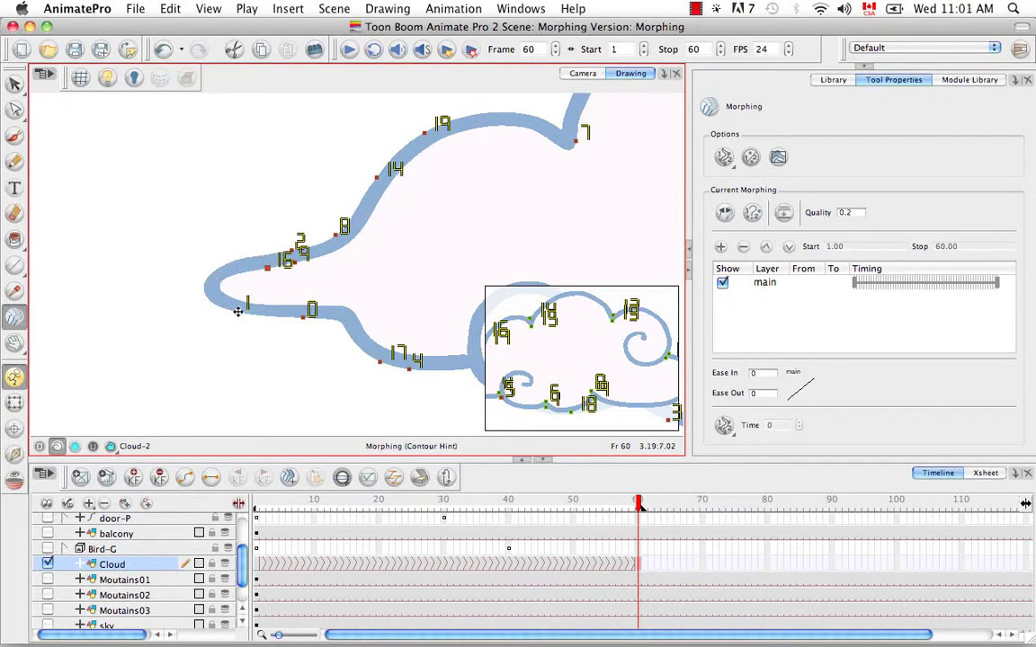
Step: Compare with the source drawing on frame 1 and move hints 1 and 0 to the tip of the destination cloud's tail at frame 60
left_click(563, 365)
key("super+z")
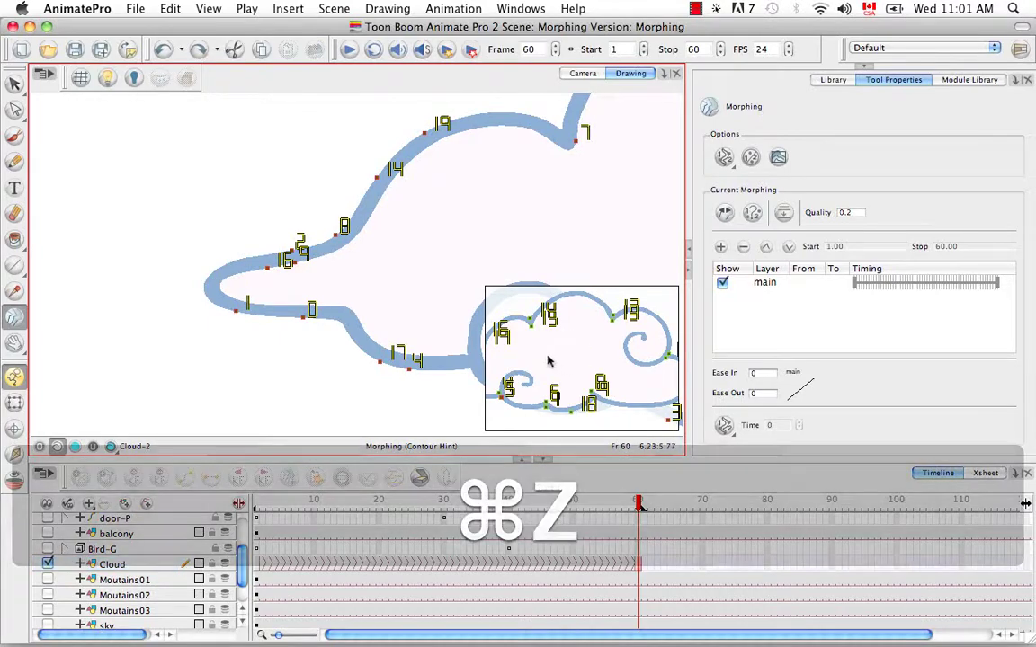
key("space")
left_click(258, 564)
key("space")
left_click_drag(265, 368, 421, 368)
left_click(634, 561)
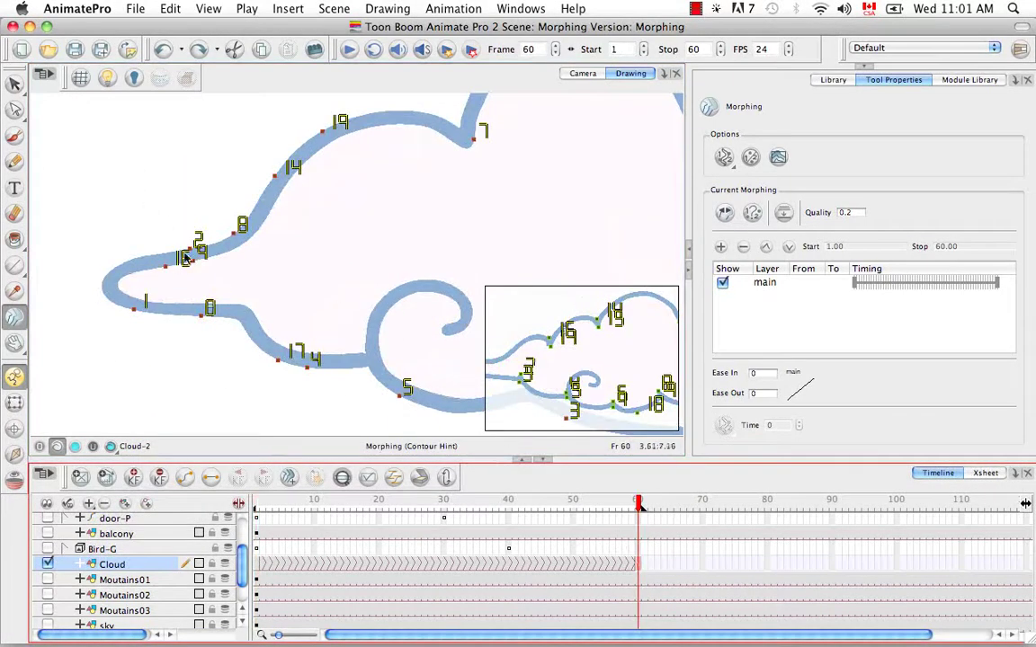
mouse_move(134, 309)
left_mouse_down()
mouse_move(109, 298)
mouse_move(119, 283)
left_mouse_up()
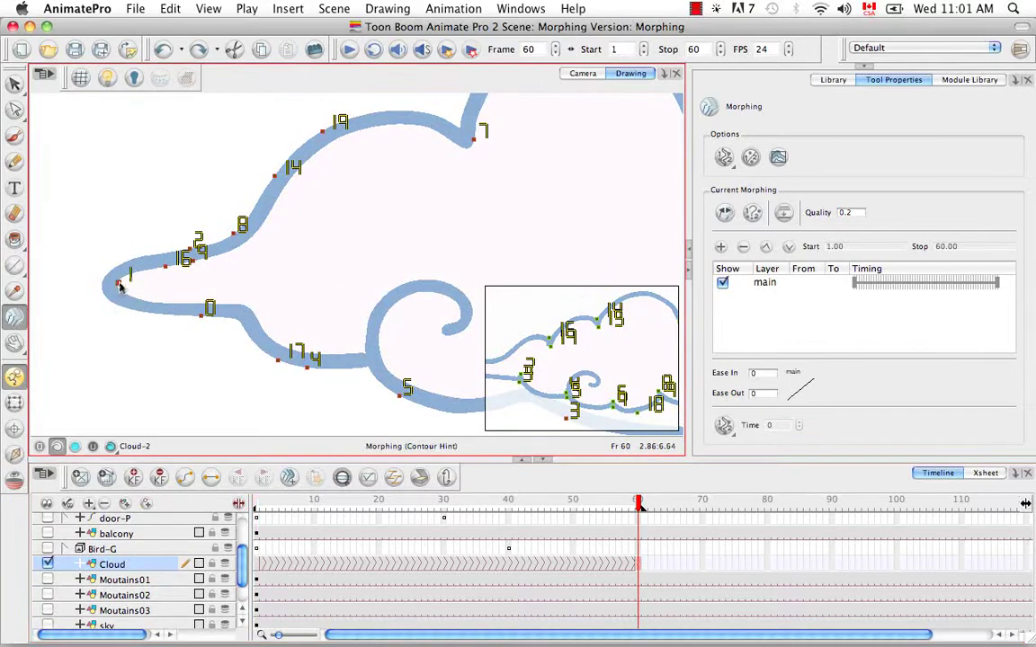
left_click_drag(201, 314, 102, 286)
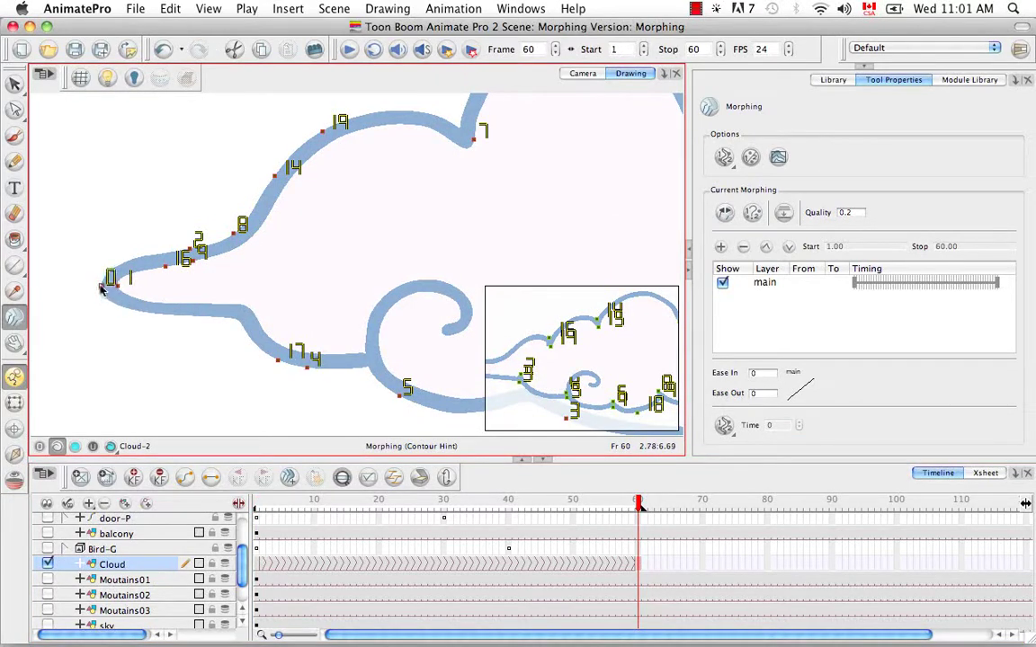
Step: Move hints 2 and 3 to the lower corner where the destination cloud's tail meets the body
left_click(727, 213)
left_click(726, 216)
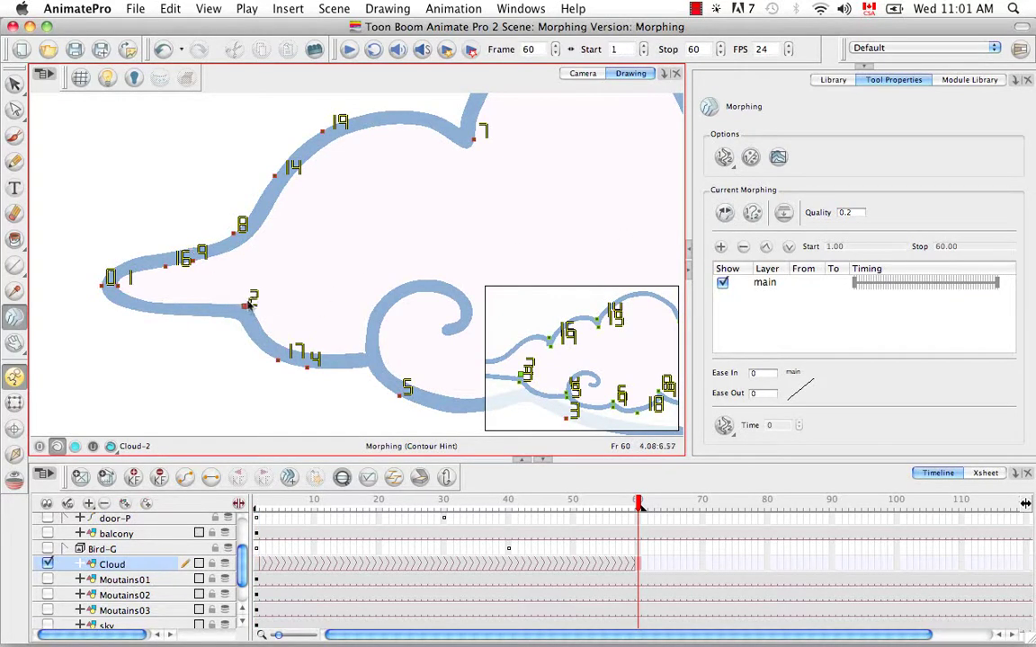
key("space")
left_click_drag(452, 215, 169, 208)
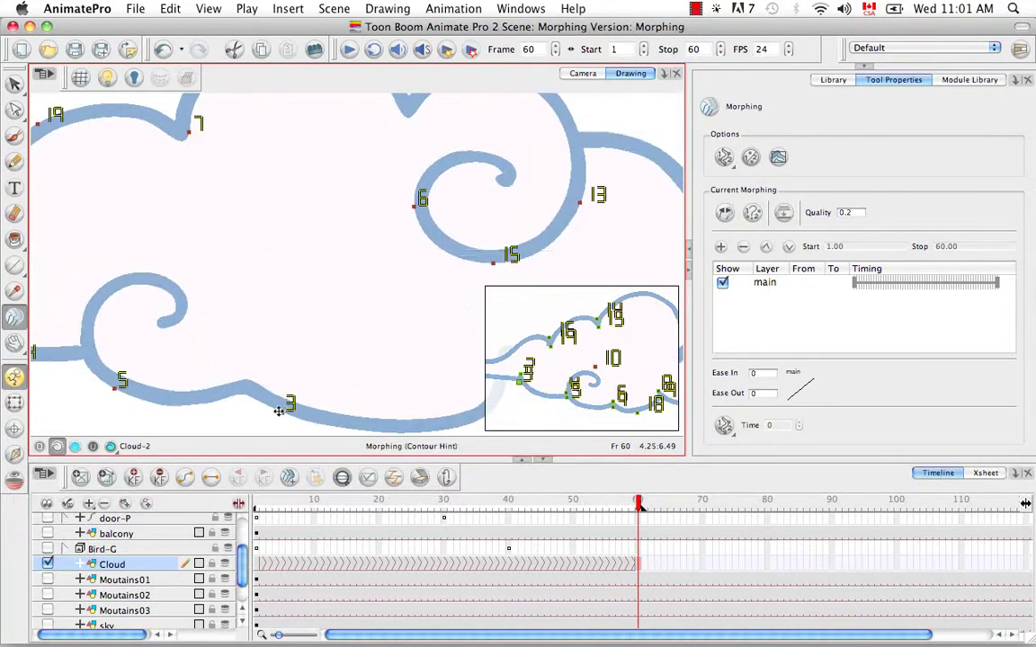
left_click_drag(278, 411, 68, 362)
key("space")
left_click_drag(165, 303, 401, 323)
left_click_drag(300, 382, 188, 333)
Step: Move hints 4 and 5 to the junction at the base of the small curl and hint 17 onto the upper left bump
left_click_drag(259, 382, 316, 372)
left_click_drag(350, 410, 322, 378)
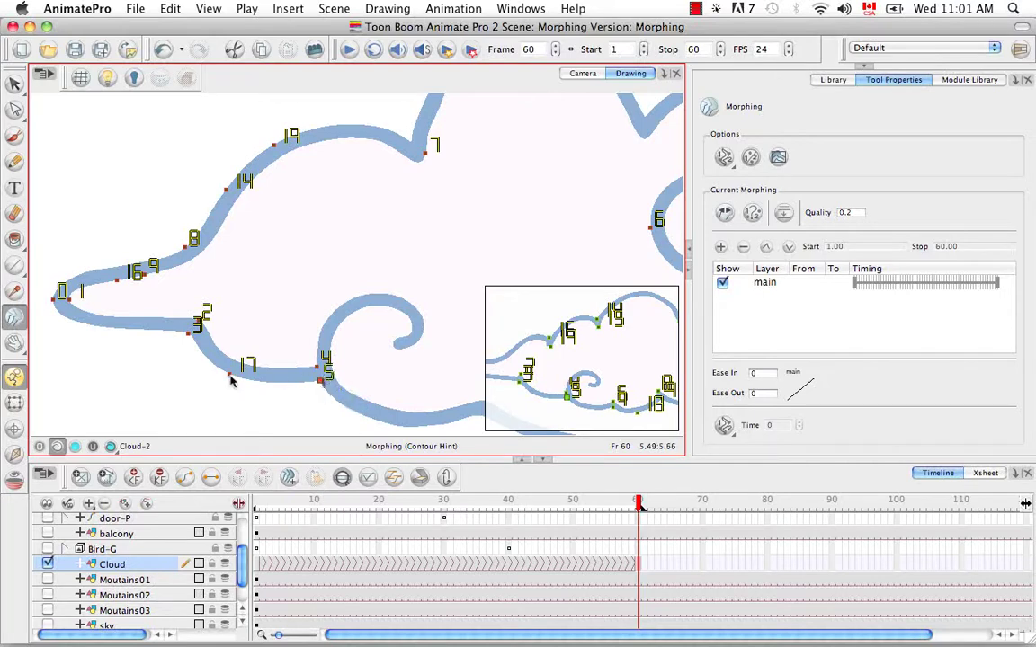
key("space")
left_click_drag(361, 281, 271, 262)
left_click_drag(138, 355, 247, 165)
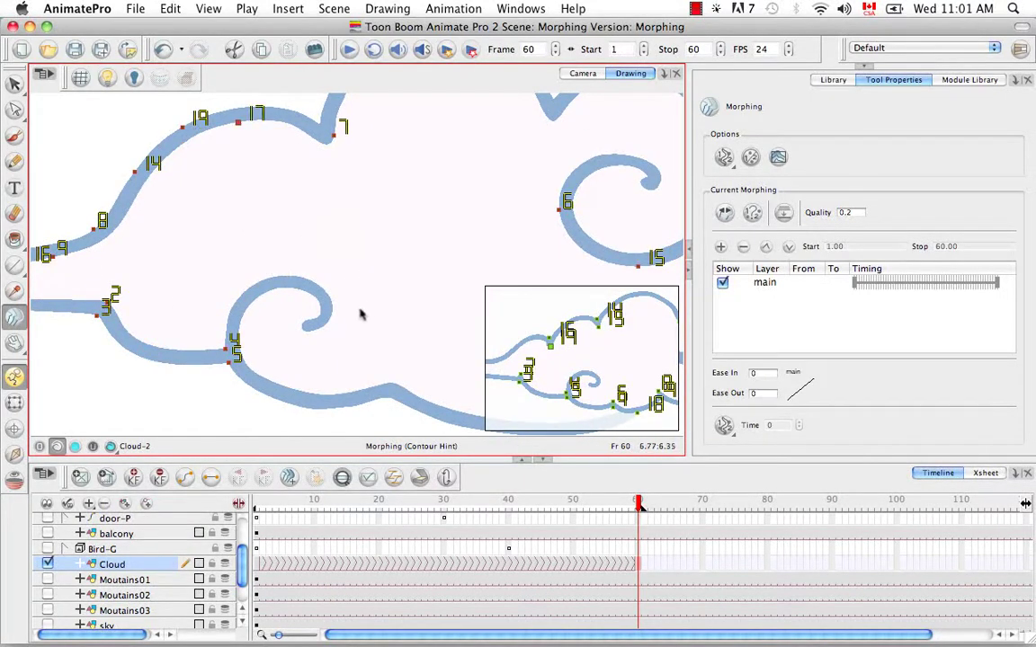
Step: Move hints 6 and 7 to the notch on the bottom edge, right of the destination cloud's small curl
key("space")
left_click_drag(374, 319, 248, 252)
key("space")
left_click_drag(325, 302, 211, 315)
key("space")
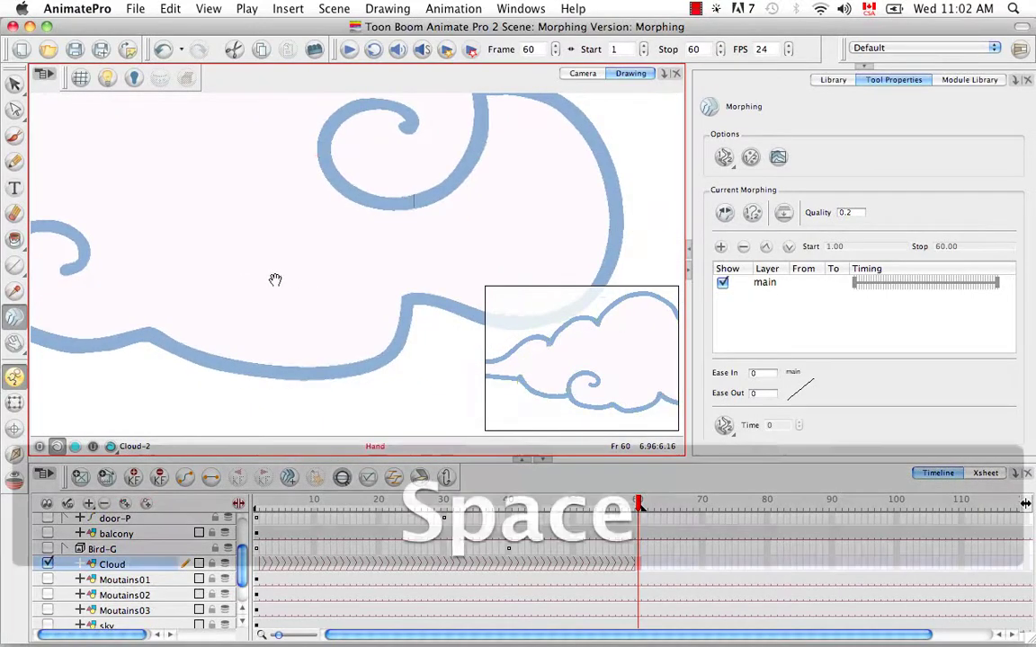
left_click_drag(174, 108, 269, 284)
left_click_drag(410, 334, 365, 389)
key("space")
mouse_move(378, 357)
left_mouse_down()
mouse_move(333, 294)
mouse_move(329, 194)
mouse_move(226, 309)
left_mouse_up()
key("space")
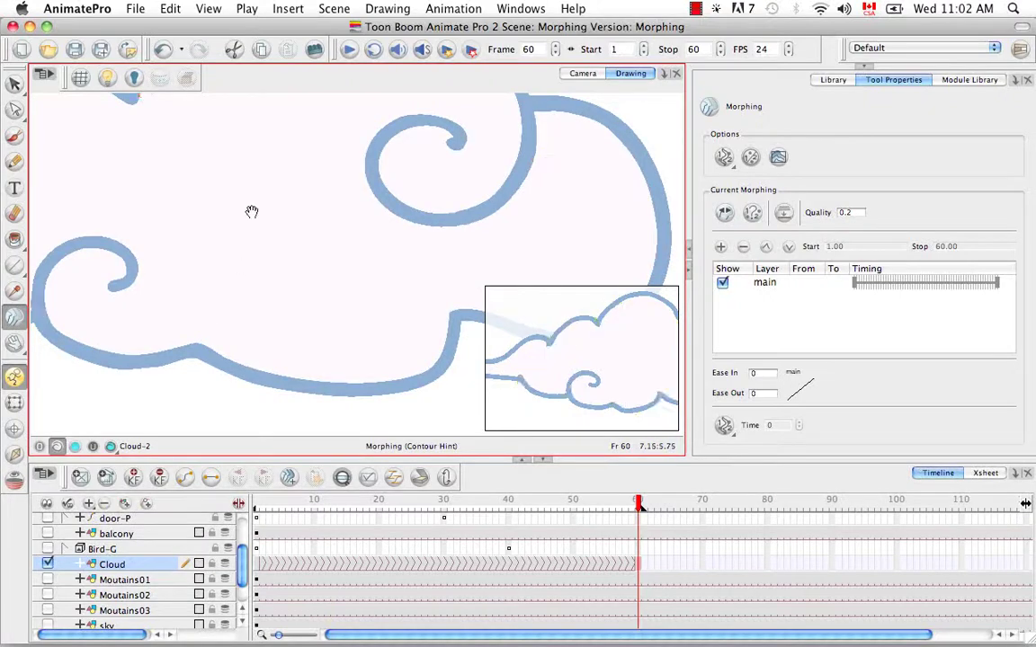
left_click_drag(251, 213, 330, 326)
mouse_move(218, 211)
left_mouse_down()
mouse_move(282, 374)
mouse_move(344, 208)
mouse_move(321, 221)
left_mouse_up()
key("space")
mouse_move(215, 240)
left_mouse_down()
mouse_move(277, 336)
mouse_move(269, 334)
left_mouse_up()
key("space")
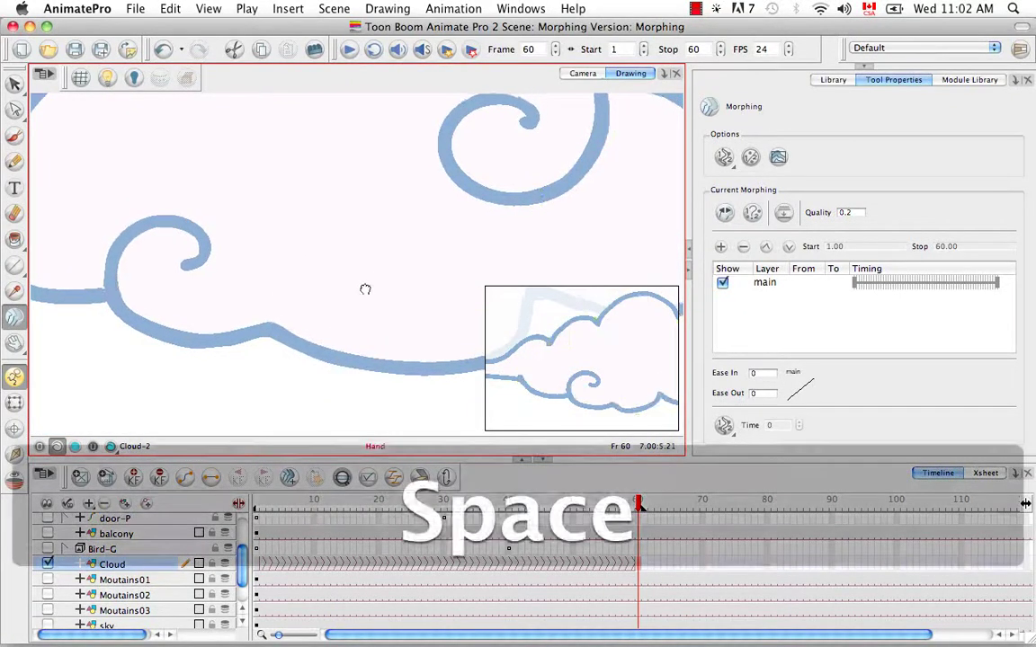
Step: Move hints 8 and 9 across the small curl to the lower right notch of the destination cloud
left_click_drag(465, 268, 308, 321)
key("space")
left_click_drag(230, 268, 369, 384)
key("space")
left_click_drag(337, 331, 335, 252)
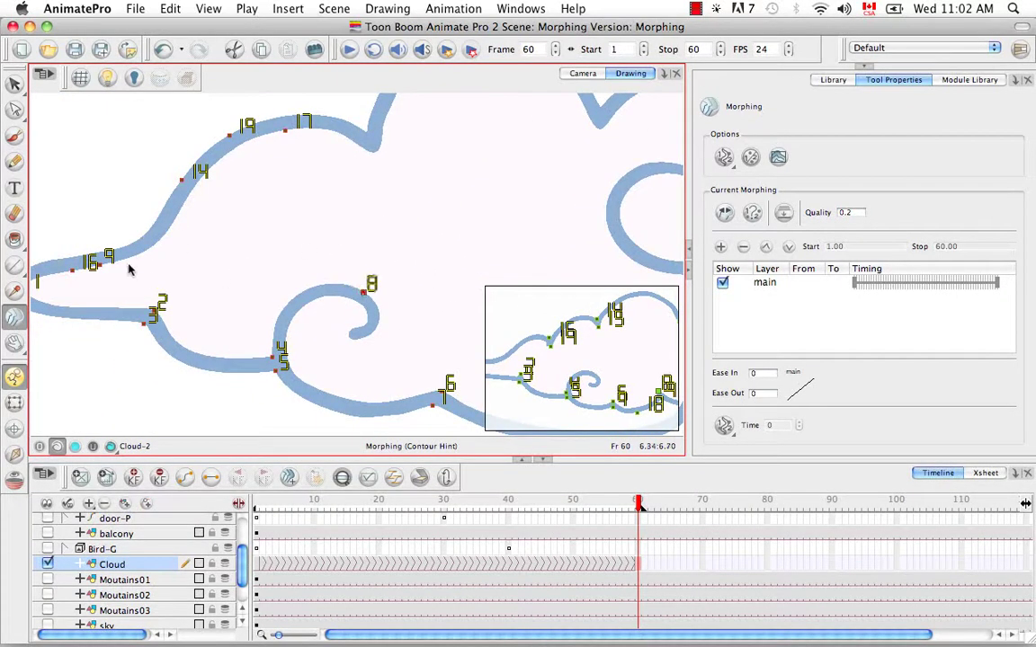
left_click_drag(100, 263, 376, 325)
key("space")
left_click_drag(486, 255, 227, 187)
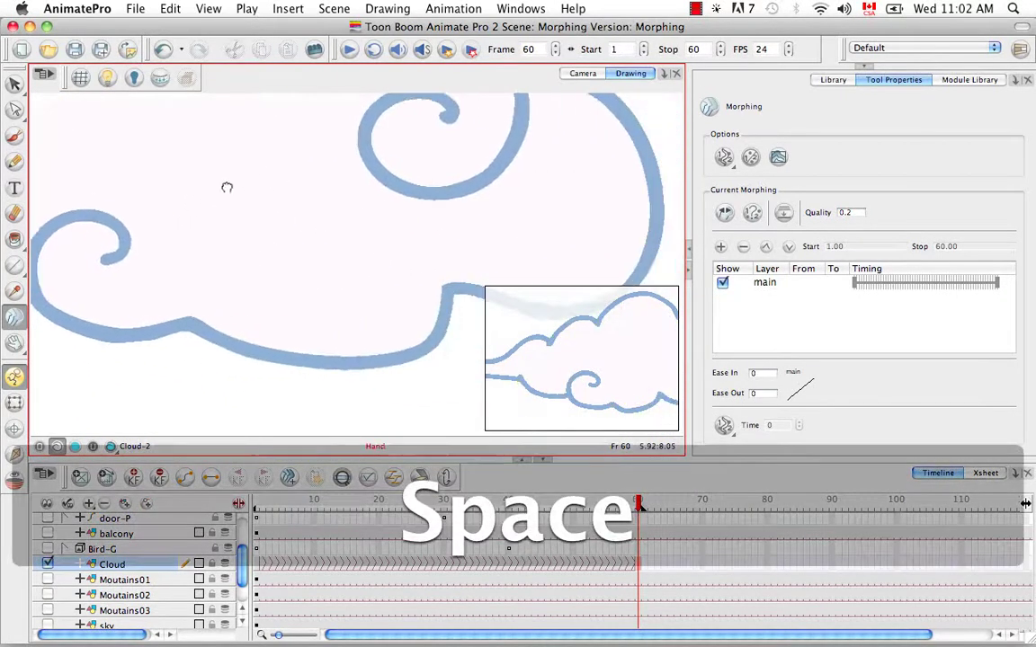
left_click_drag(106, 224, 426, 283)
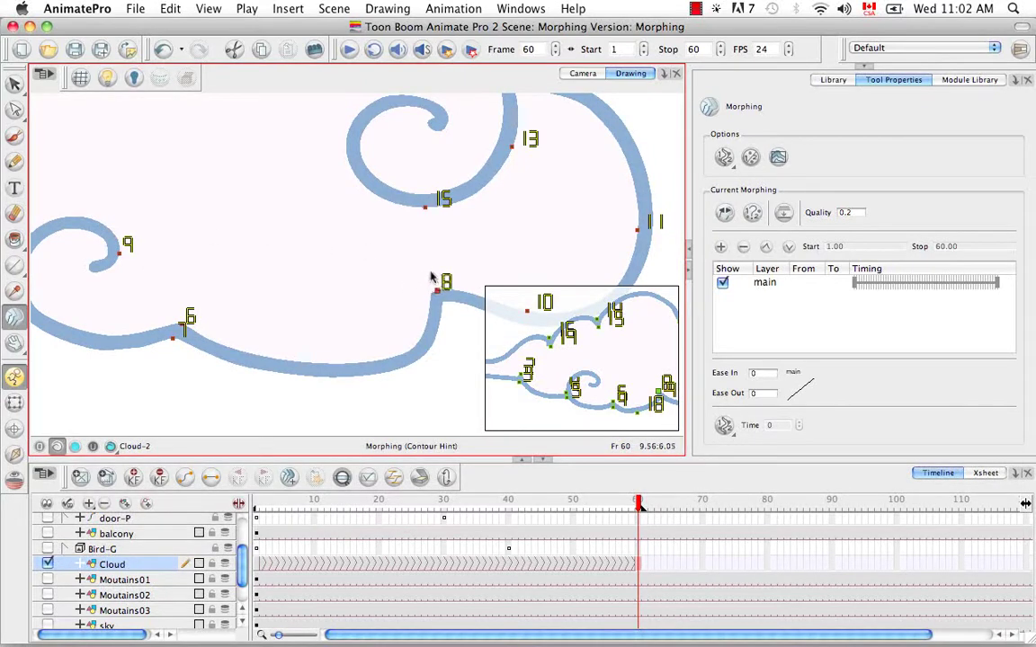
left_click_drag(121, 252, 442, 301)
Step: Move hints 10 and 11 to the junction of the large curl and the right lobe, checking their placement on the source drawing
key("space")
mouse_move(530, 240)
left_mouse_down()
mouse_move(393, 266)
mouse_move(342, 294)
left_mouse_up()
left_click_drag(306, 398, 288, 167)
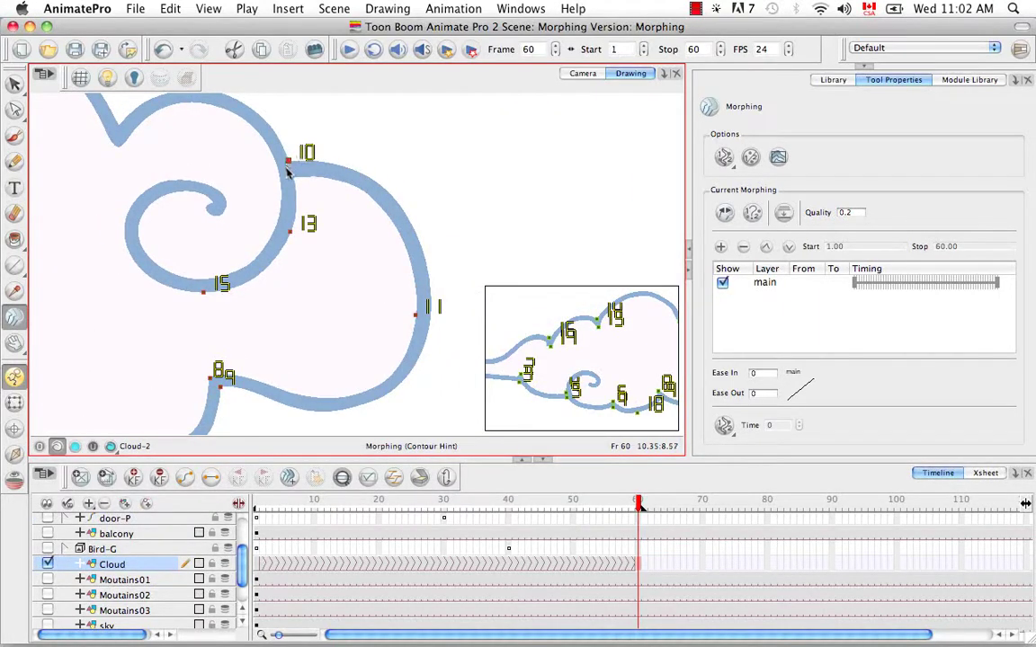
left_click(730, 207)
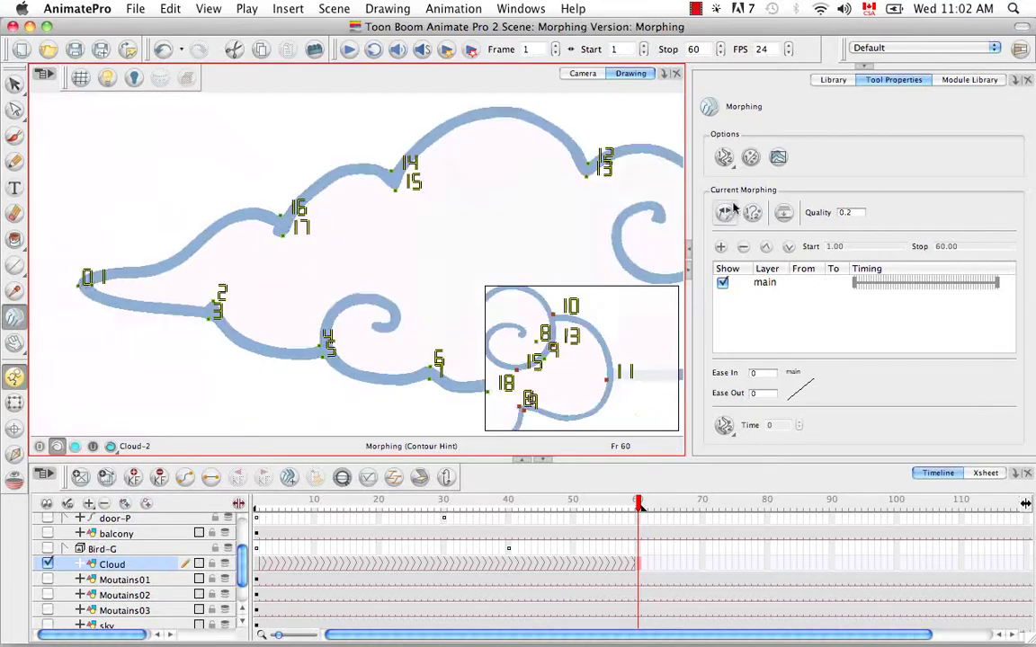
key("space")
left_click_drag(612, 255, 370, 255)
left_click_drag(469, 282, 418, 256)
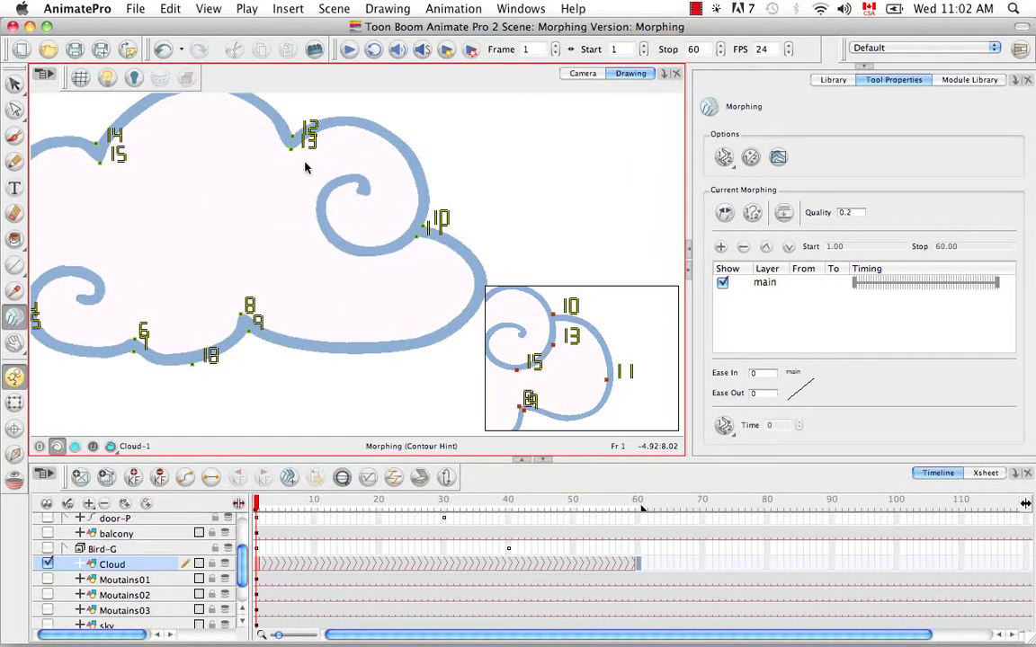
left_click(726, 215)
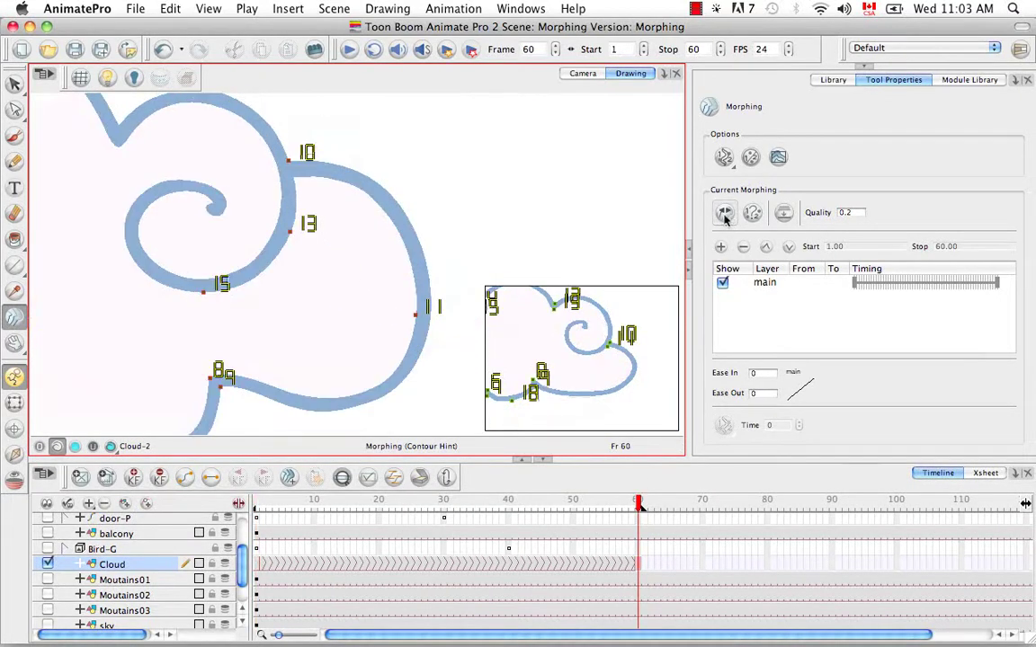
mouse_move(417, 313)
left_mouse_down()
mouse_move(349, 173)
mouse_move(264, 164)
mouse_move(254, 231)
mouse_move(332, 273)
mouse_move(314, 270)
left_mouse_up()
Step: Move hints 13 and 12 to the notch between the destination cloud's top bump and its large curl
key("space")
left_click_drag(418, 287, 252, 205)
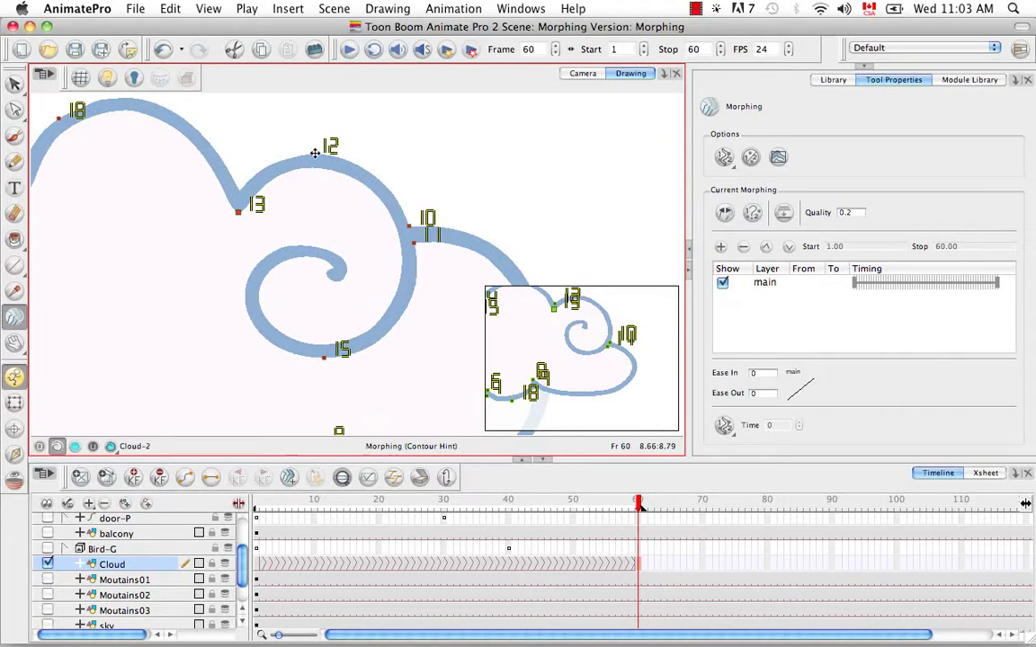
mouse_move(314, 153)
left_mouse_down()
mouse_move(221, 184)
mouse_move(346, 238)
mouse_move(289, 221)
left_mouse_up()
Step: Move hints 14 and 15 to the notch between the destination cloud's upper left bump and its top bump
key("space")
left_click_drag(112, 258, 302, 222)
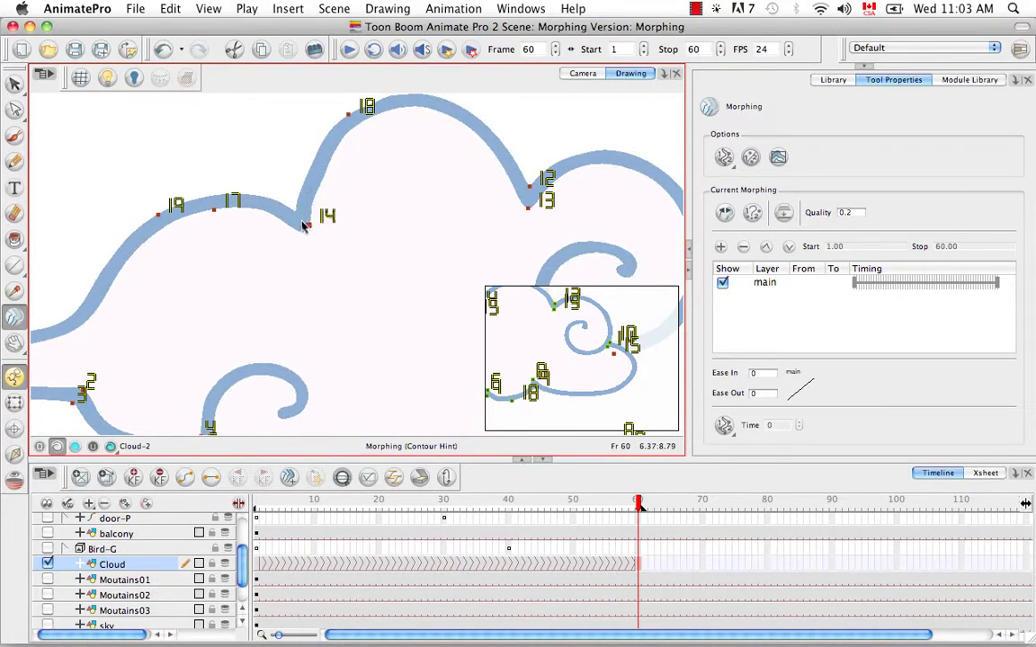
key("space")
mouse_move(279, 180)
left_mouse_down()
mouse_move(224, 282)
mouse_move(342, 220)
mouse_move(276, 247)
left_mouse_up()
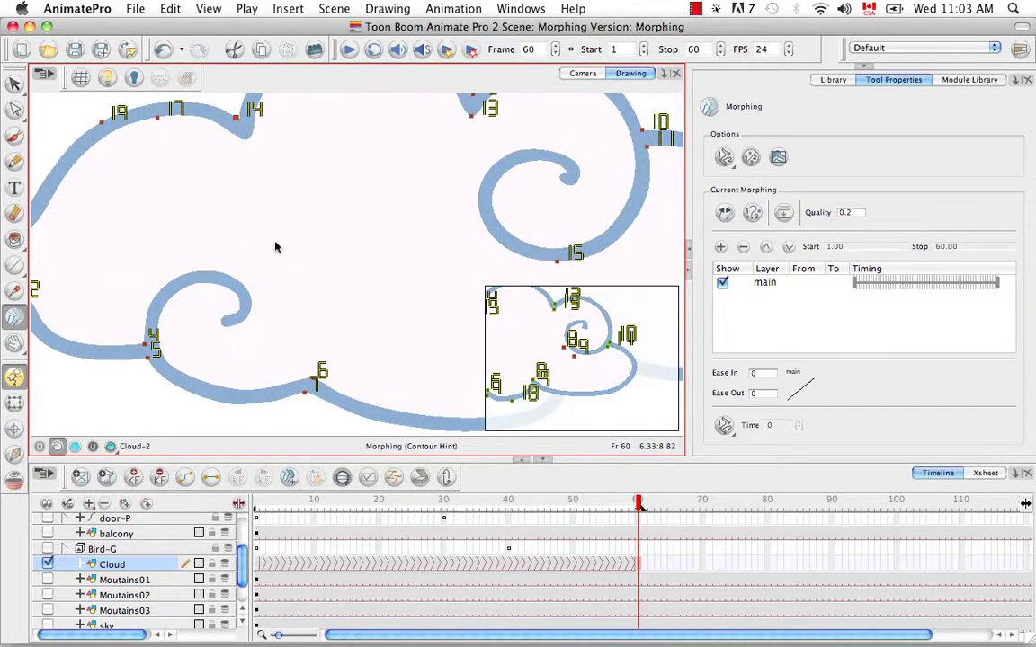
left_click_drag(555, 262, 249, 137)
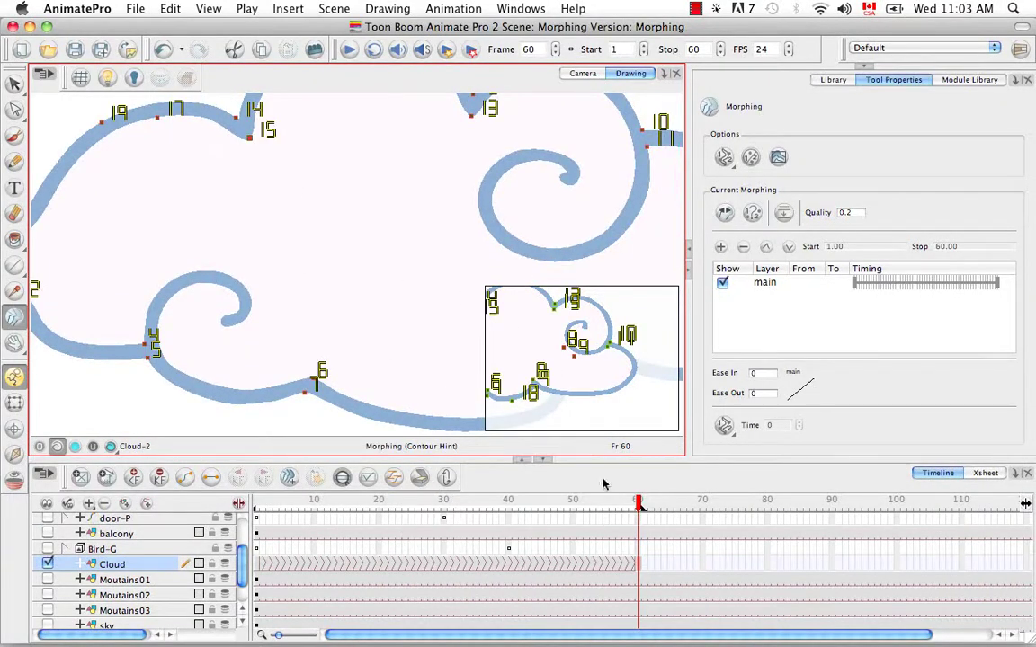
Step: Check the source drawing and move hints 16 and 17 to the bend where the destination cloud's tail meets its upper left bump
left_click(725, 214)
key("space")
mouse_move(316, 246)
left_mouse_down()
mouse_move(429, 271)
mouse_move(506, 222)
left_mouse_up()
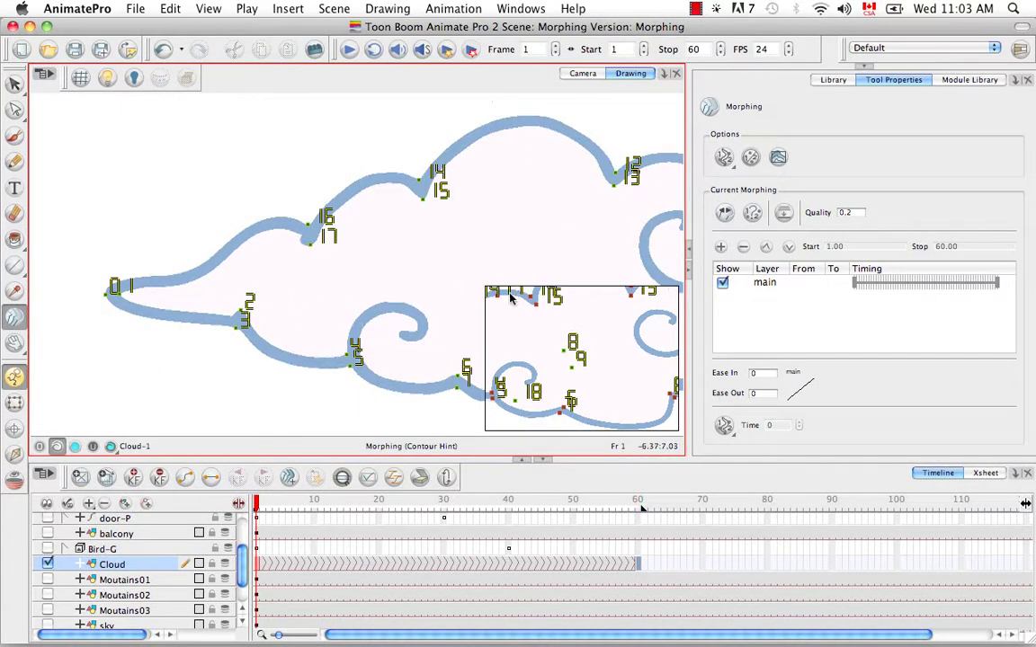
left_click(726, 214)
key("space")
left_click_drag(318, 199, 432, 308)
key("space")
left_click_drag(355, 288, 423, 283)
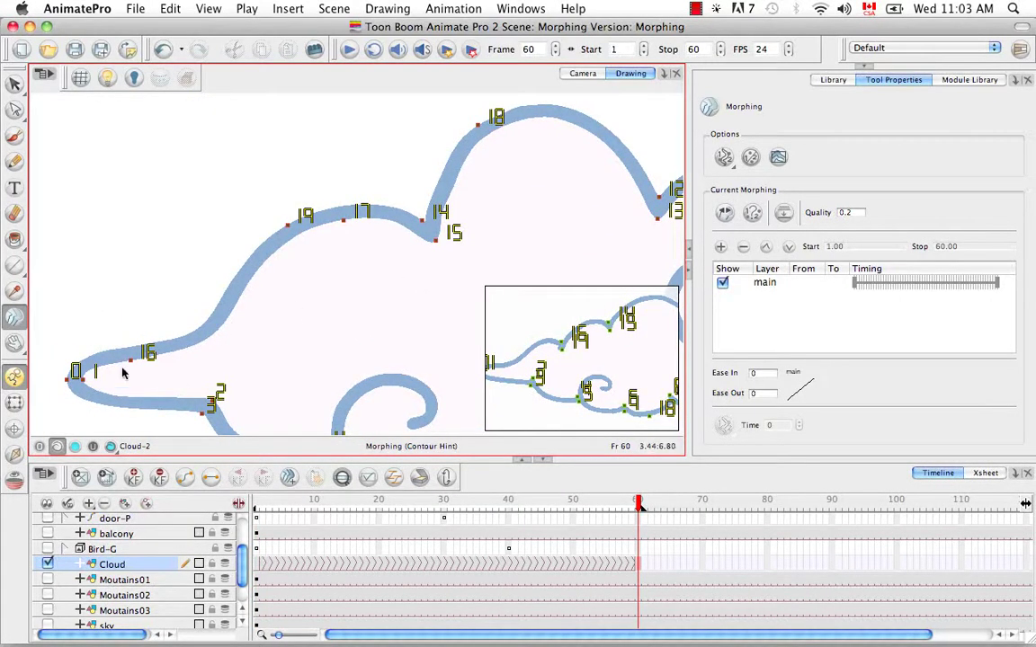
left_click_drag(123, 370, 205, 342)
left_click_drag(347, 224, 243, 298)
left_click_drag(212, 334, 198, 327)
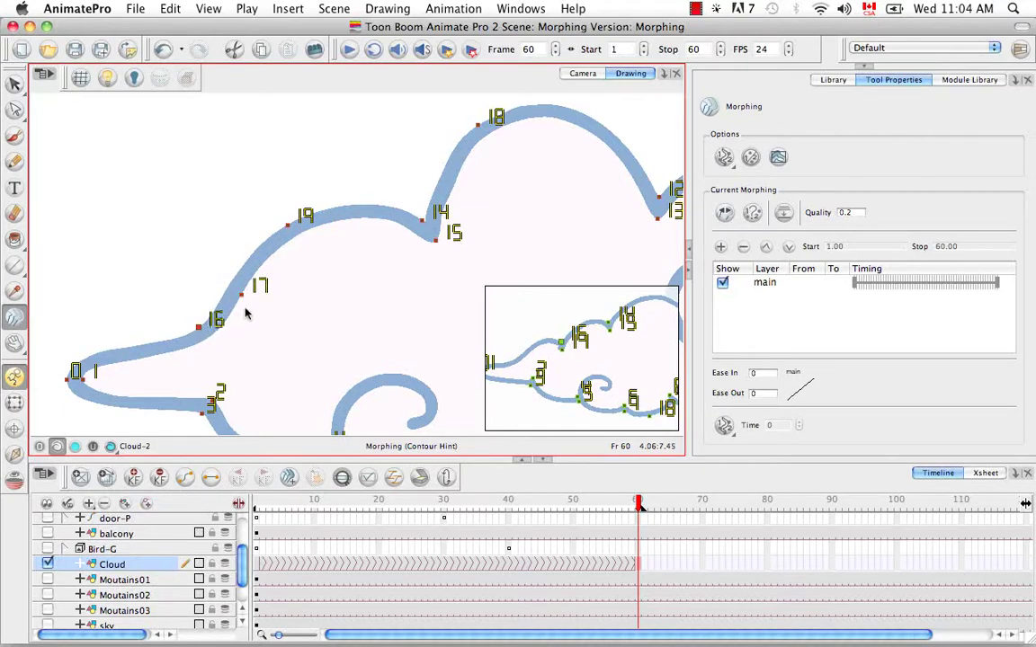
left_click_drag(243, 294, 207, 338)
Step: Delete the surplus hints 19 and 18 from the top outline of the destination cloud
mouse_move(298, 175)
left_mouse_down()
mouse_move(317, 187)
mouse_move(307, 181)
left_mouse_up()
key("Delete")
left_click(474, 124)
key("Delete")
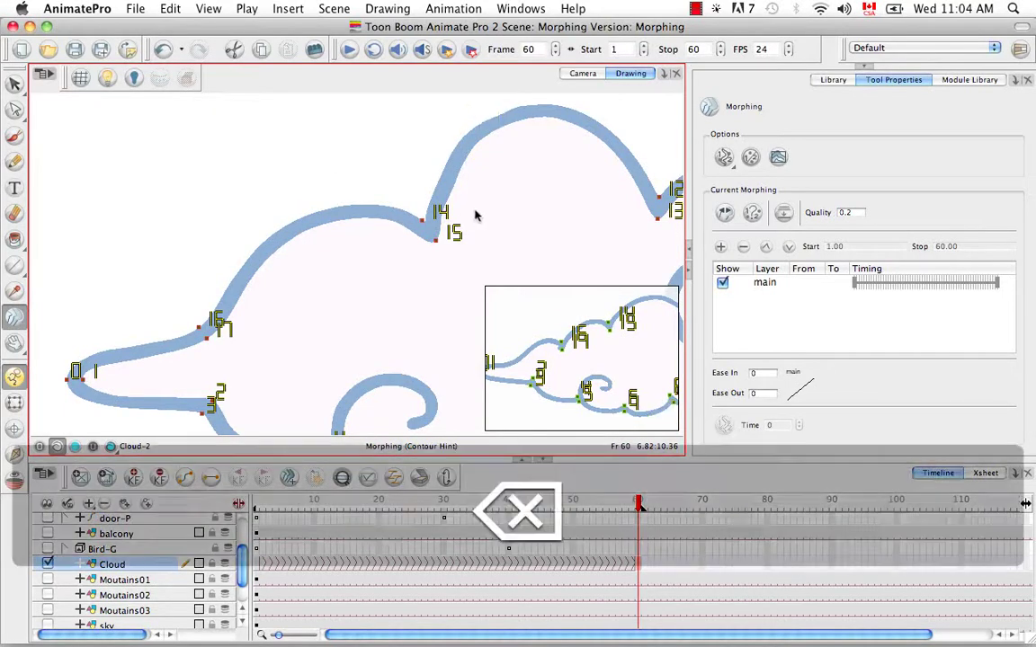
Step: Review the hints on the whole destination cloud, and go to frame 1 to view the whole source cloud
mouse_move(434, 216)
left_mouse_down()
mouse_move(316, 190)
mouse_move(324, 166)
left_mouse_up()
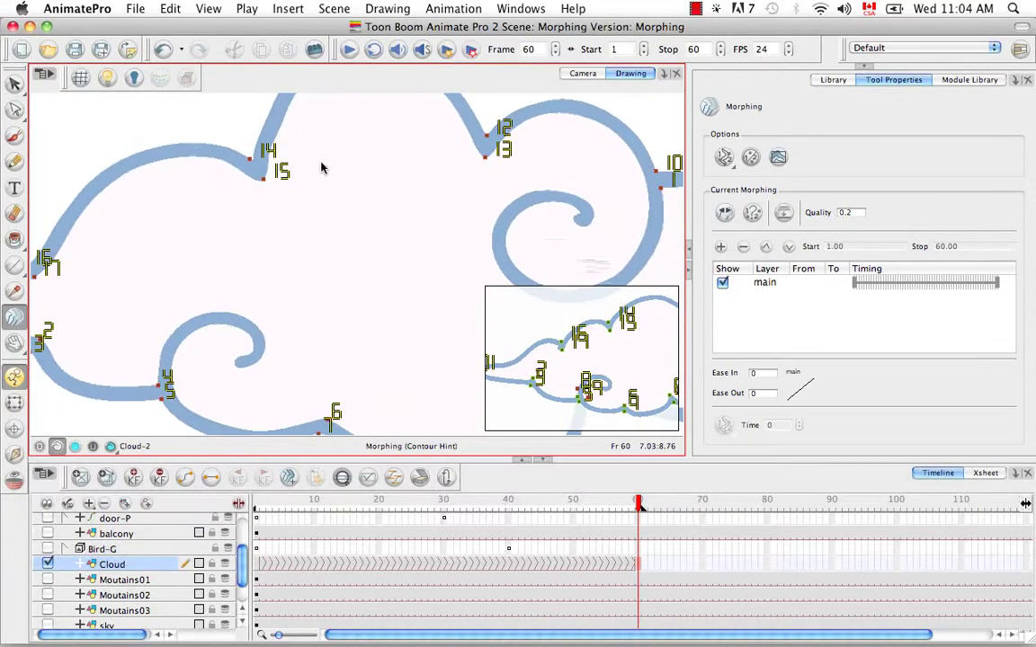
key("super+minus")
left_click_drag(397, 289, 315, 257)
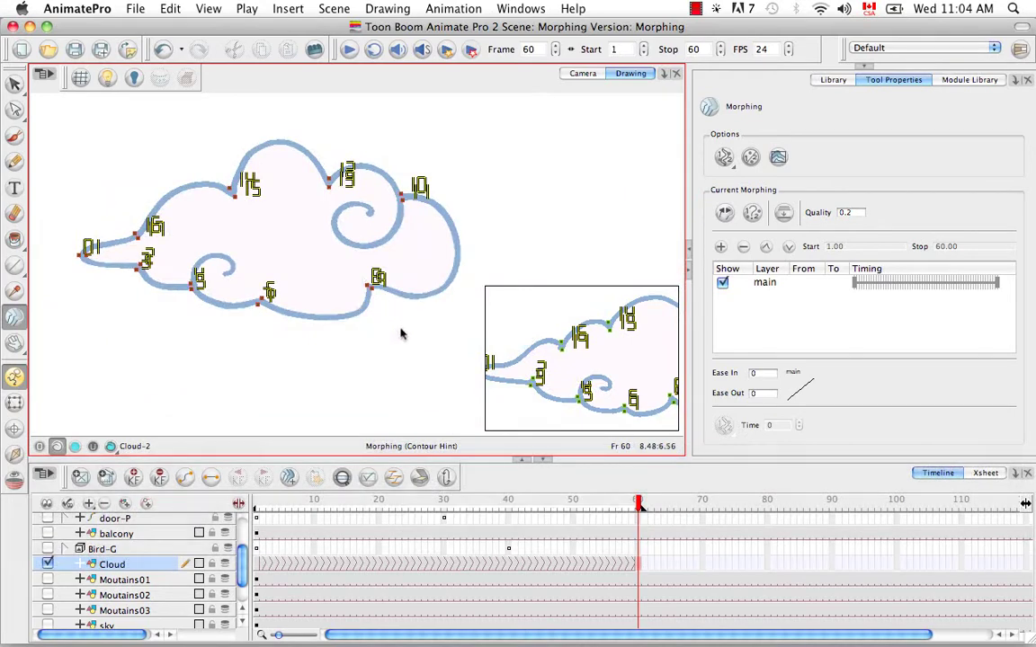
key("shift+comma")
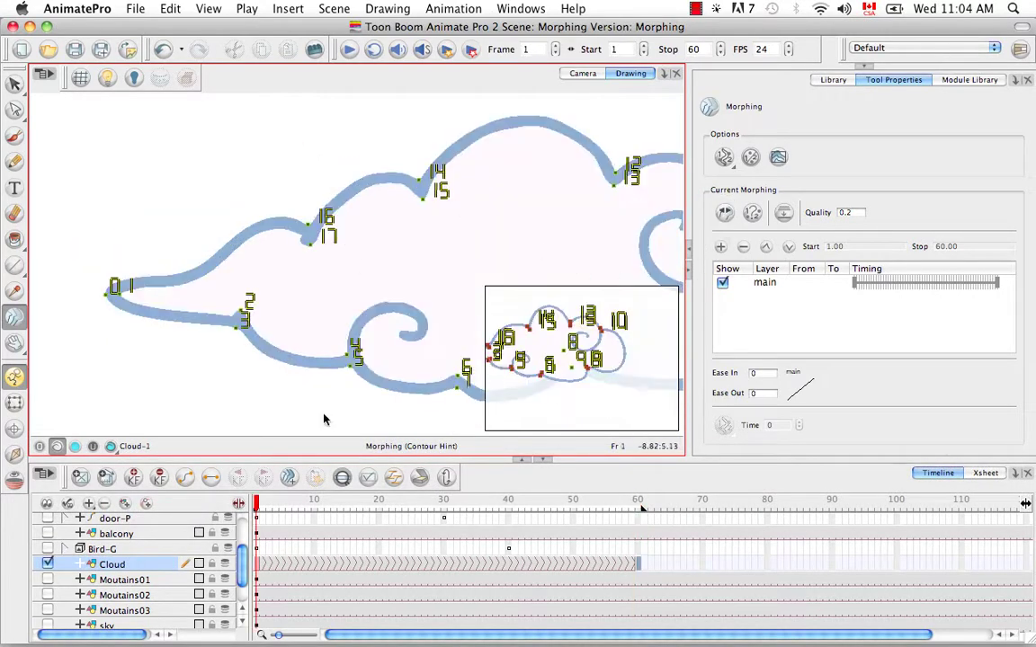
key("super+minus")
left_click_drag(472, 284, 393, 217)
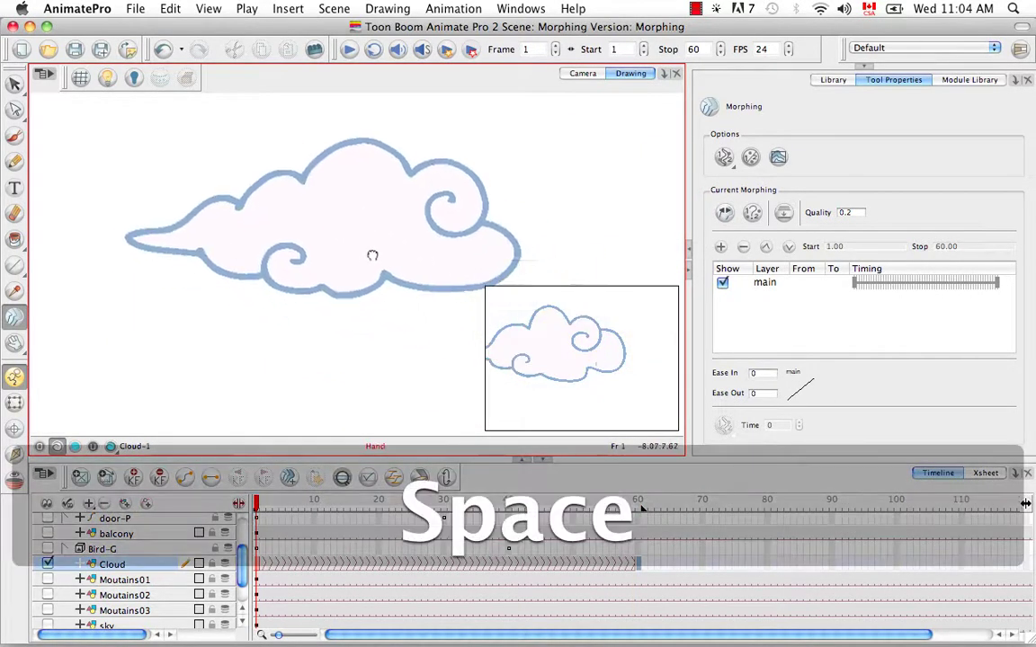
Step: Compare the contour hints on the destination and source clouds, and try playing back the morphing in the Drawing view
left_click(724, 213)
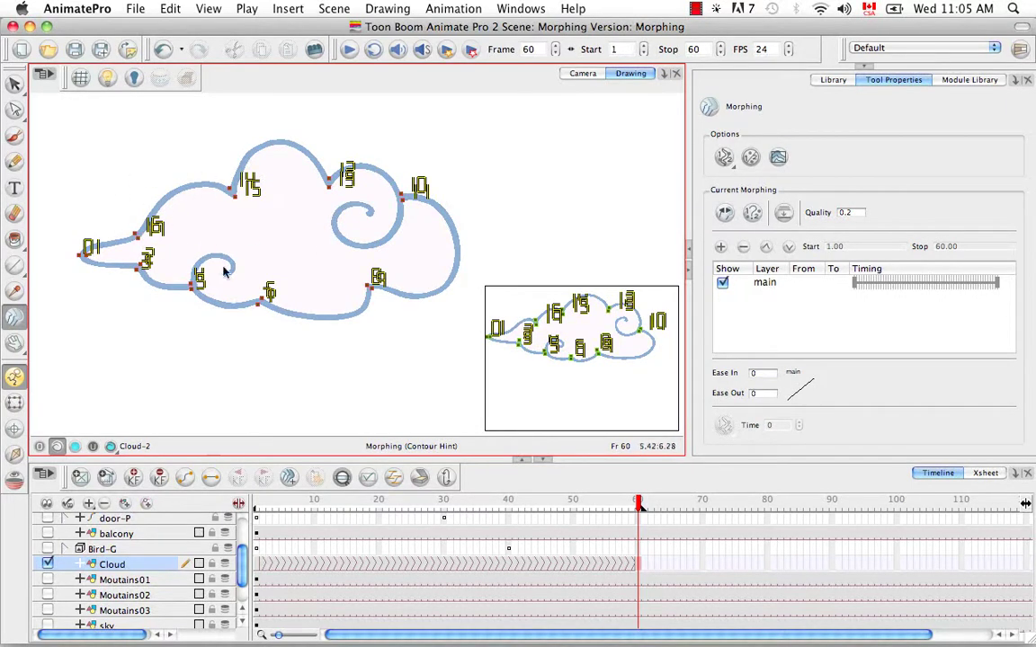
left_click(725, 213)
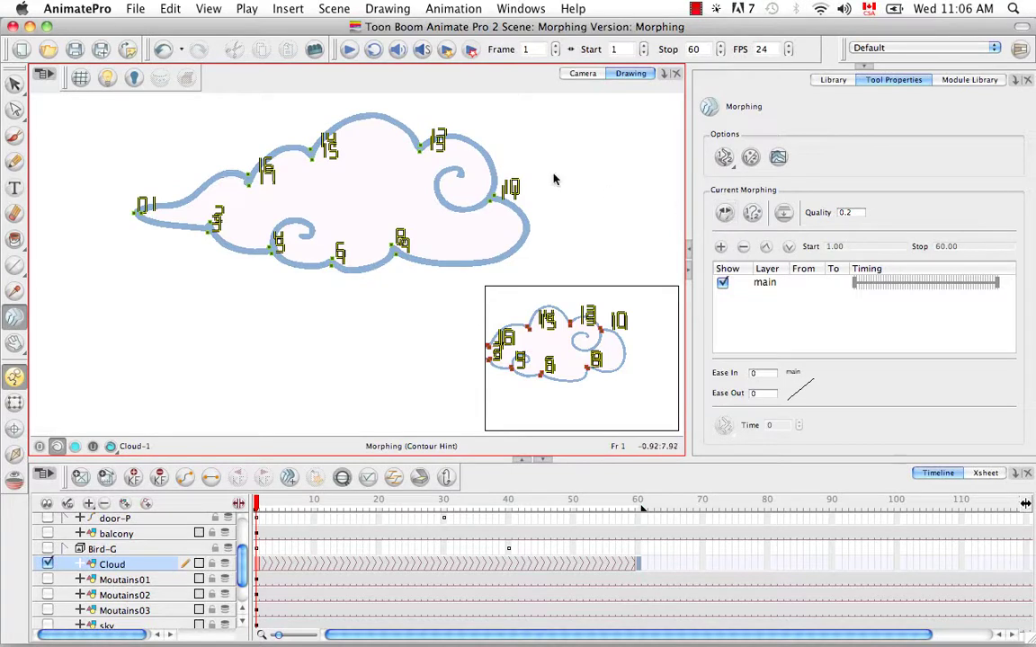
left_click(349, 50)
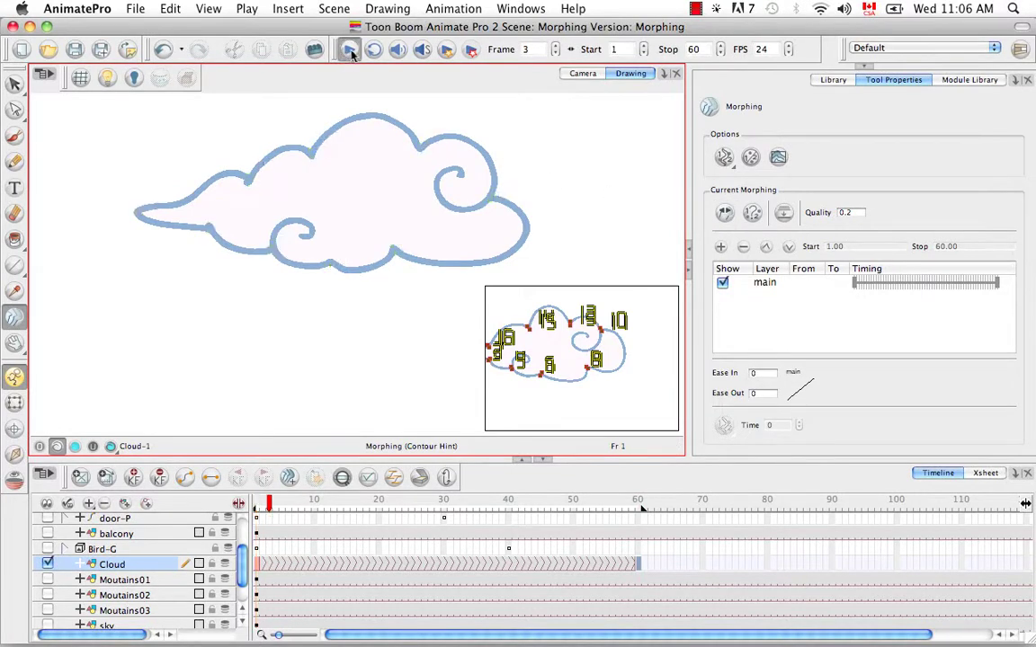
left_click(350, 50)
Step: Switch to the Camera view and play the Cloud layer's morphing several times from frame 1 to check the transformation
left_click(594, 73)
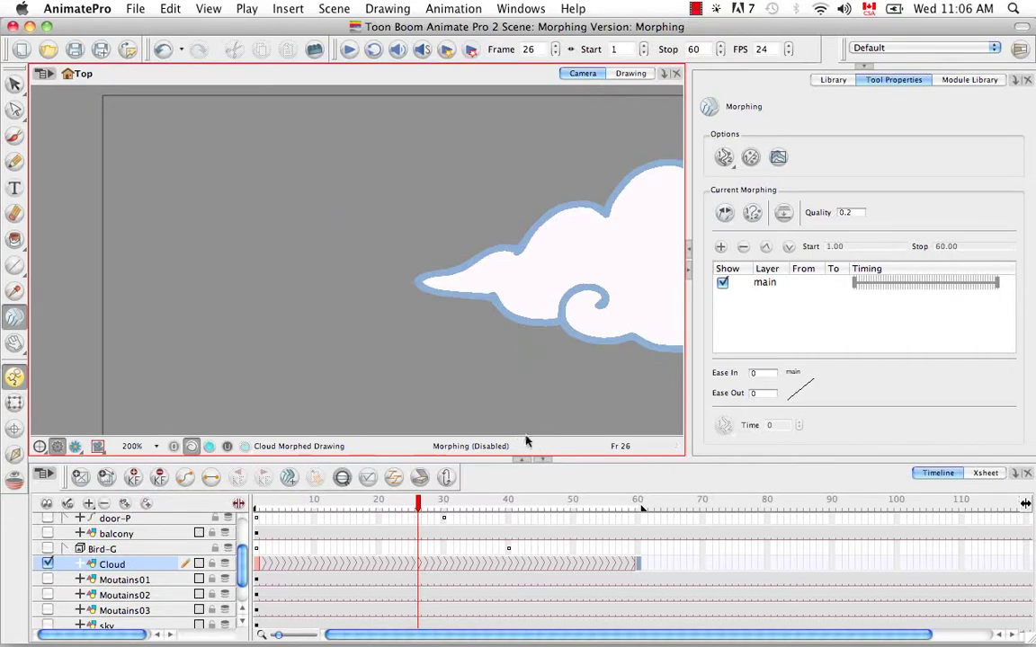
key("shift+m")
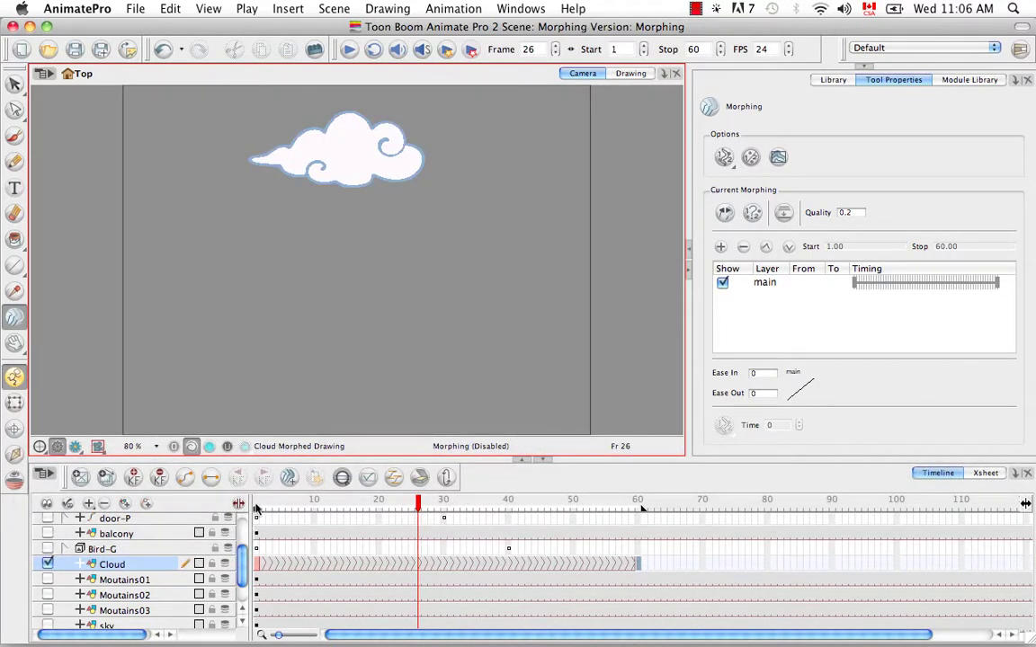
left_click(256, 510)
left_click(348, 49)
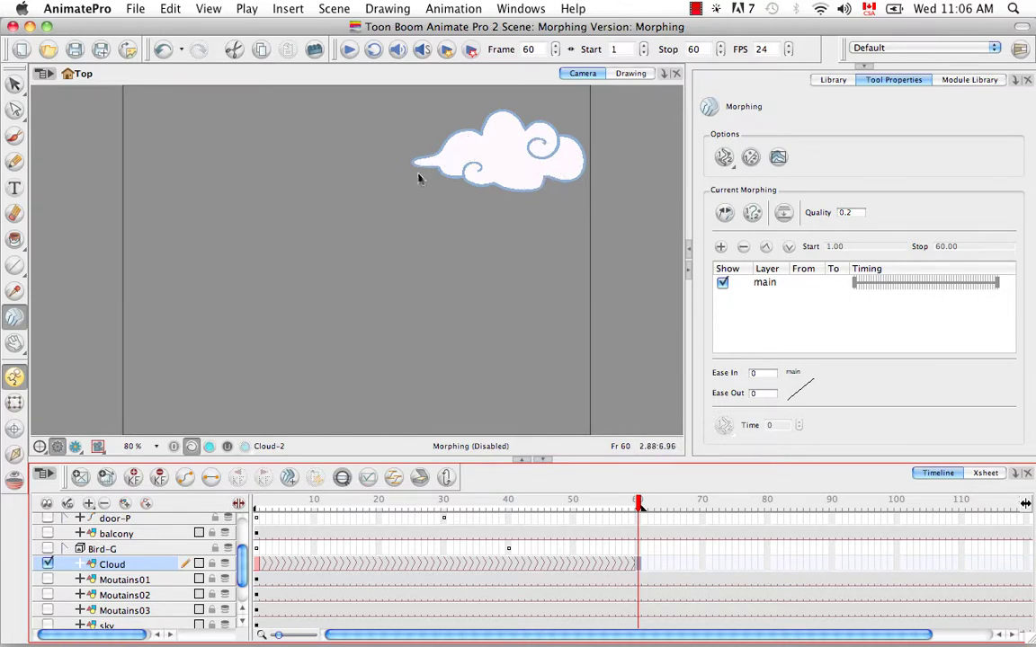
left_click(348, 51)
left_click(257, 506)
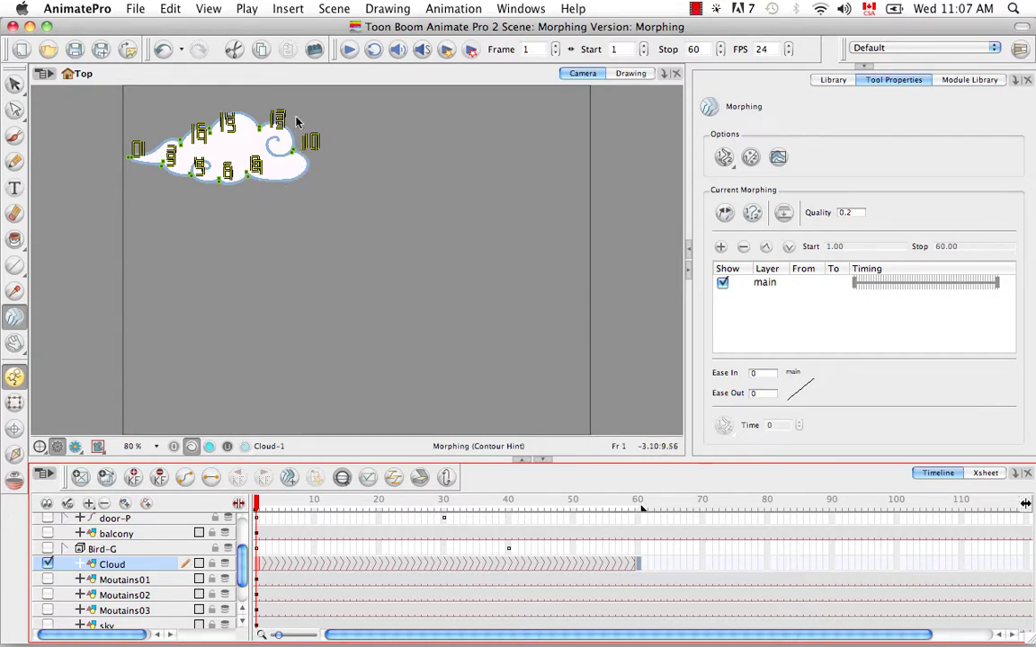
left_click(350, 51)
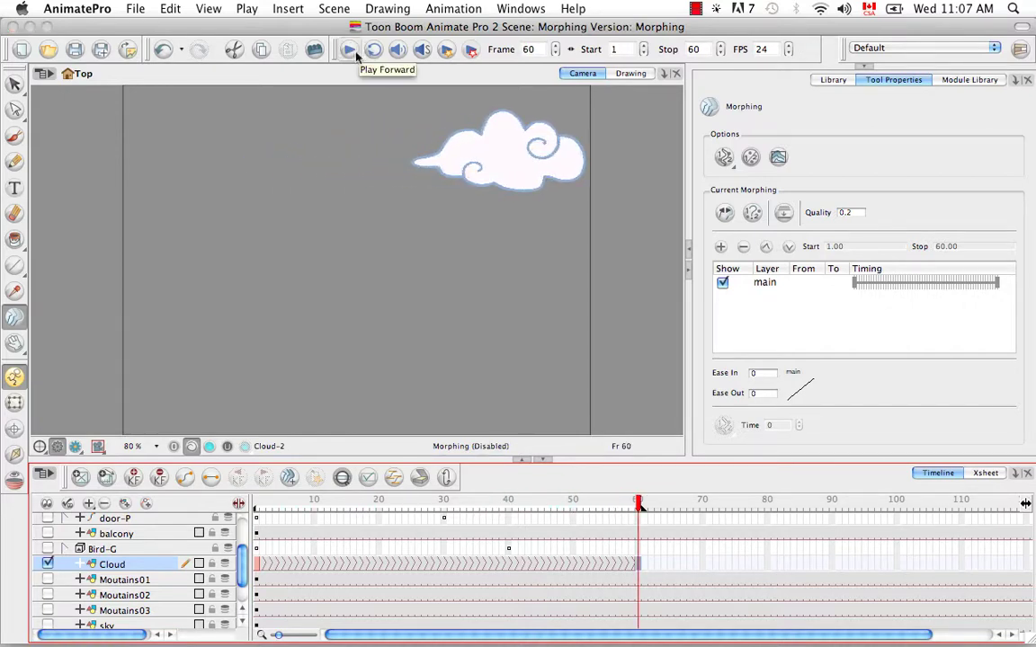
left_click(352, 53)
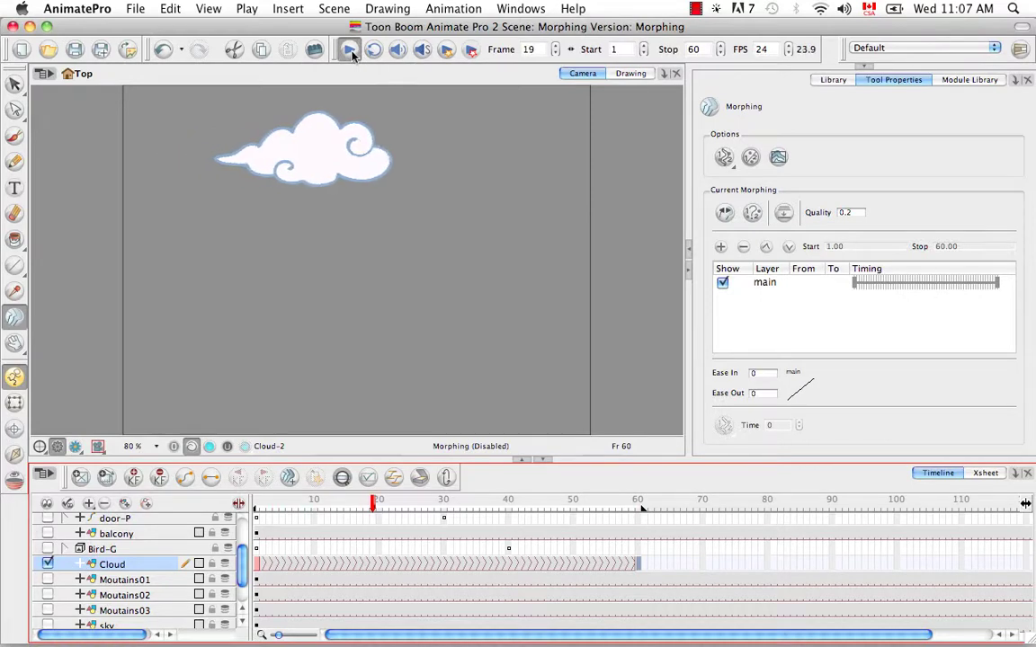